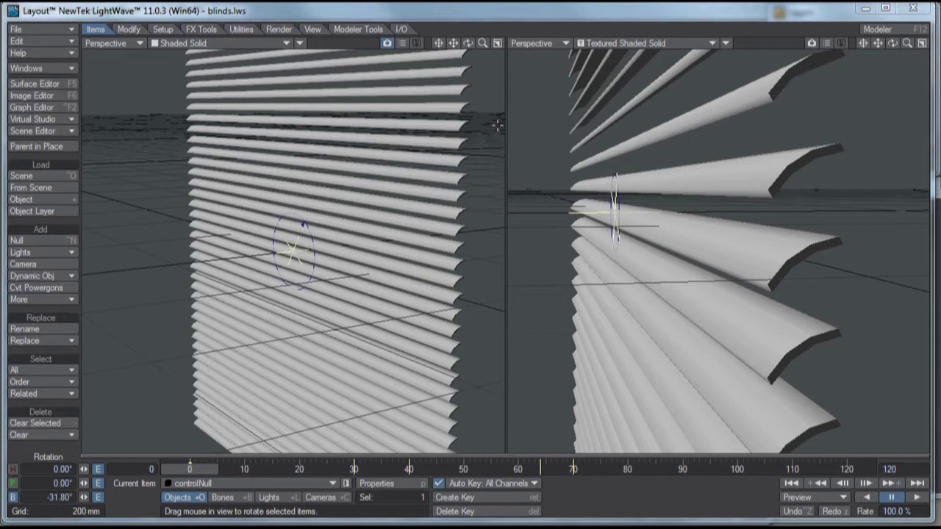
Play the blinds.lws animation to watch the slats tilt as controlNull banks
click(919, 499)
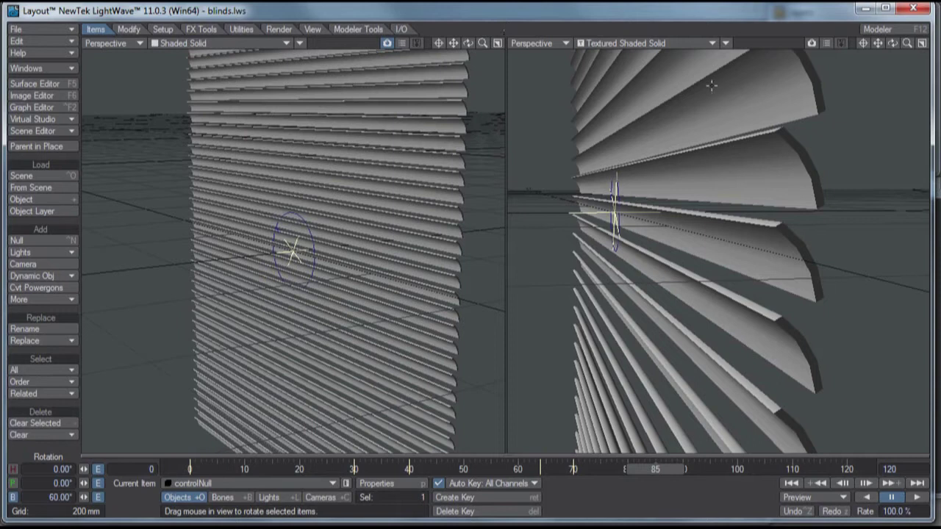
In Modeler, lasso-select all 656 slat points in the Top view
click(895, 31)
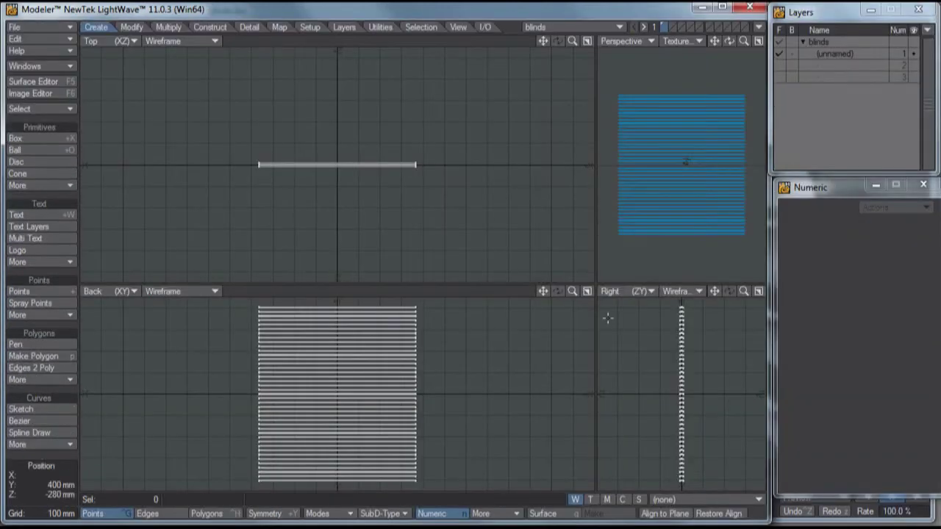
mouse_move(464, 168)
mouse_down()
mouse_move(248, 204)
mouse_move(429, 112)
mouse_up()
right_drag(429, 112, 437, 107)
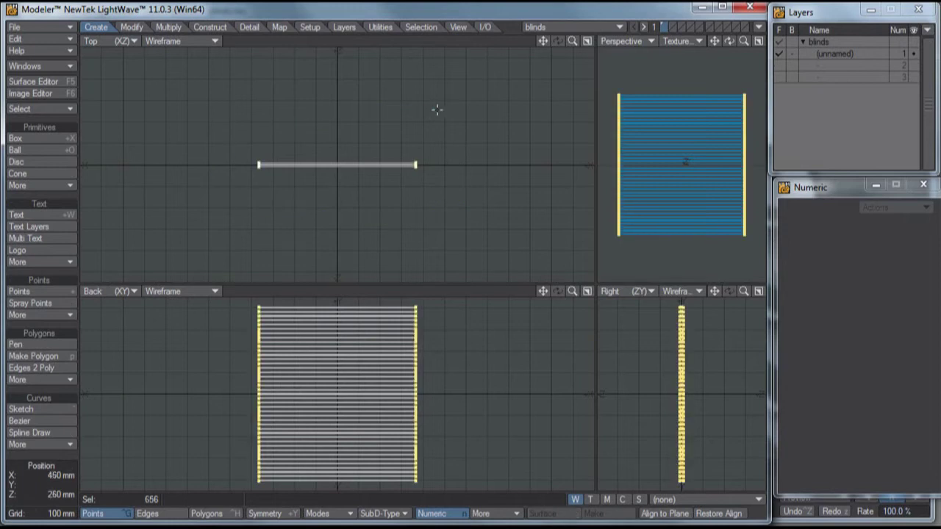
Zoom in on the slats, orbit Perspective to inspect their ends, then return to Layout
mouse_move(698, 188)
alt+mouse_down()
mouse_move(634, 185)
mouse_move(596, 160)
mouse_move(798, 162)
alt+mouse_up()
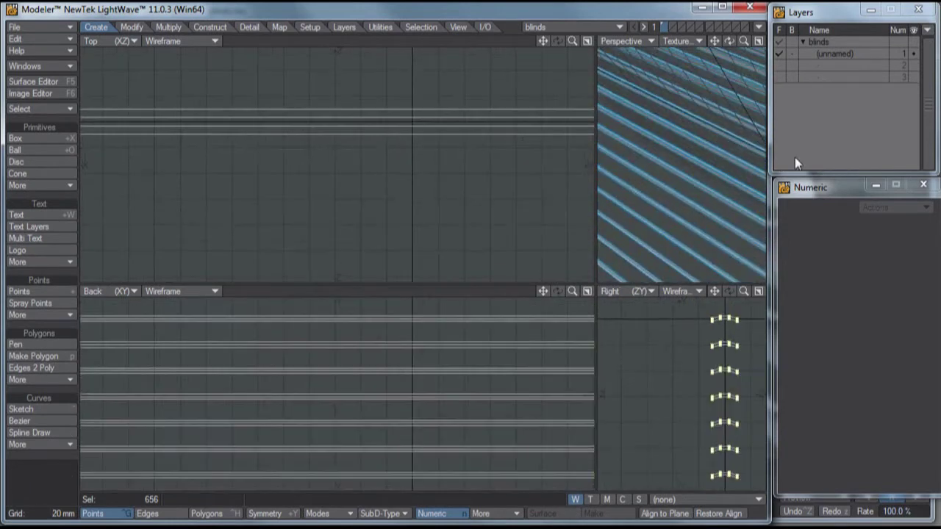
alt+drag(687, 130, 654, 151)
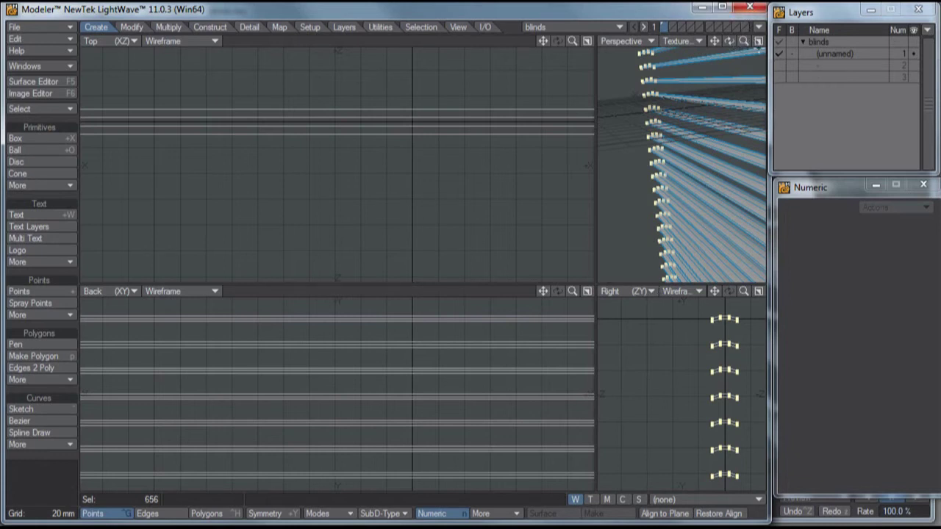
key(F12)
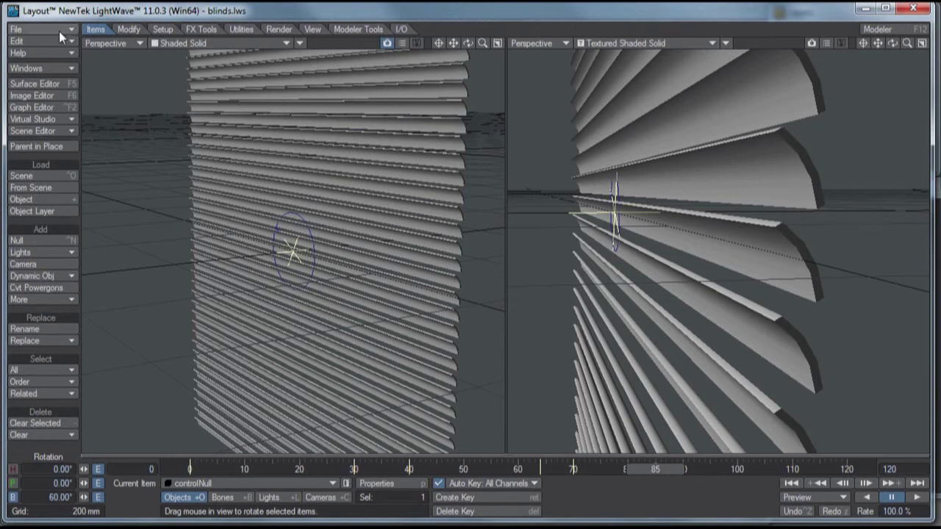
Clear the scene without saving and send the blinds object from Modeler into Layout
key(ctrl+n)
click(676, 441)
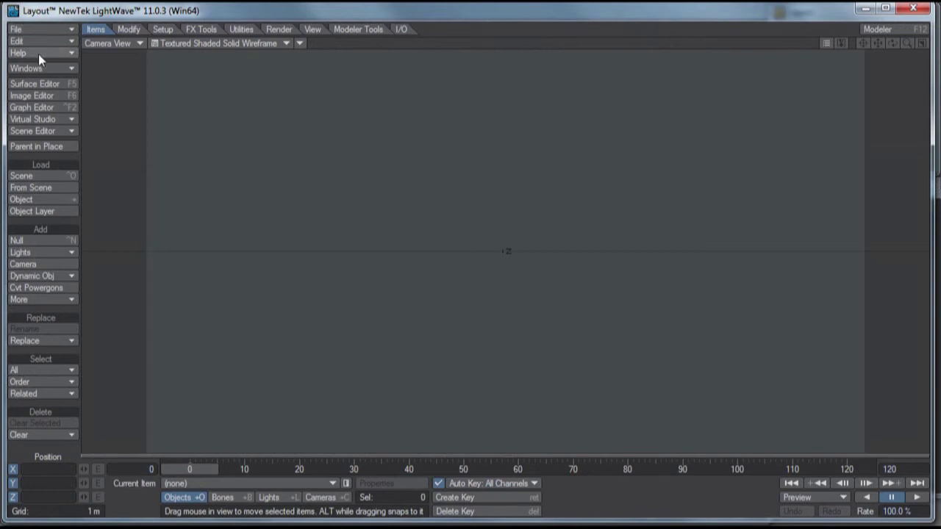
click(898, 29)
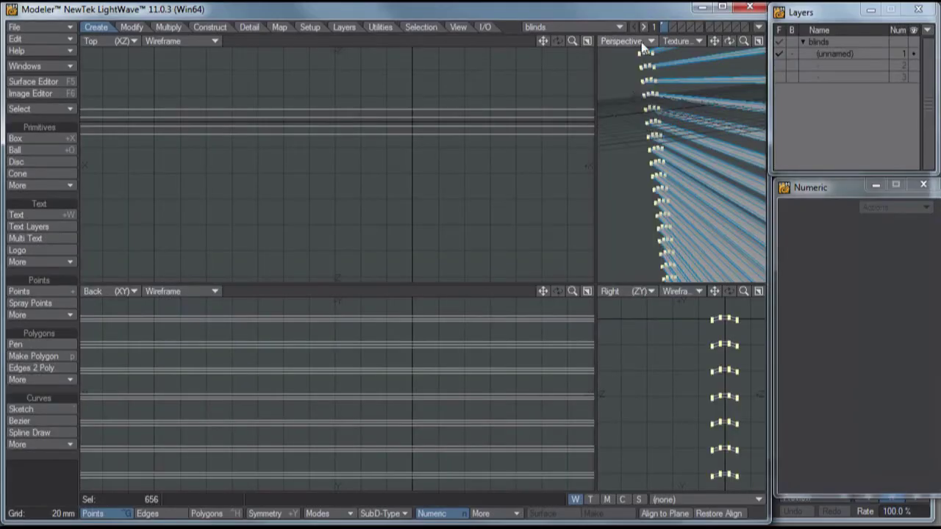
click(759, 28)
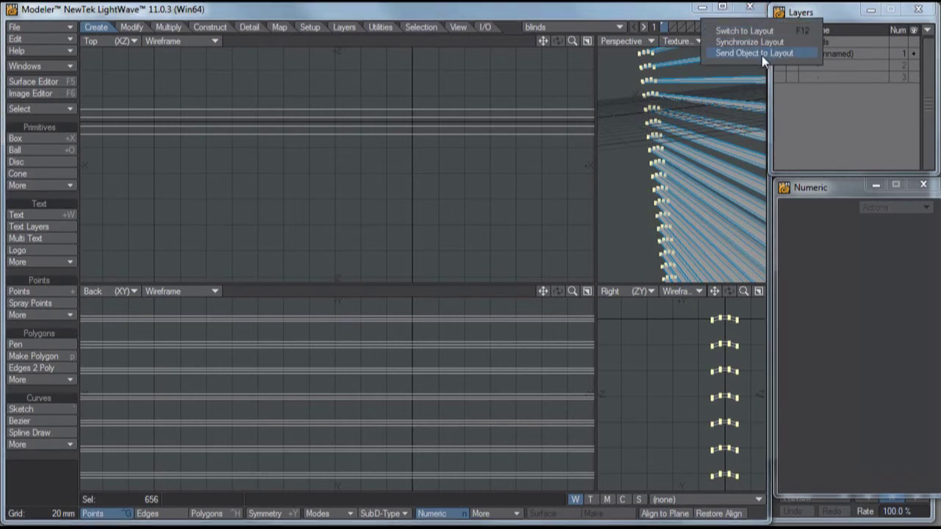
click(762, 54)
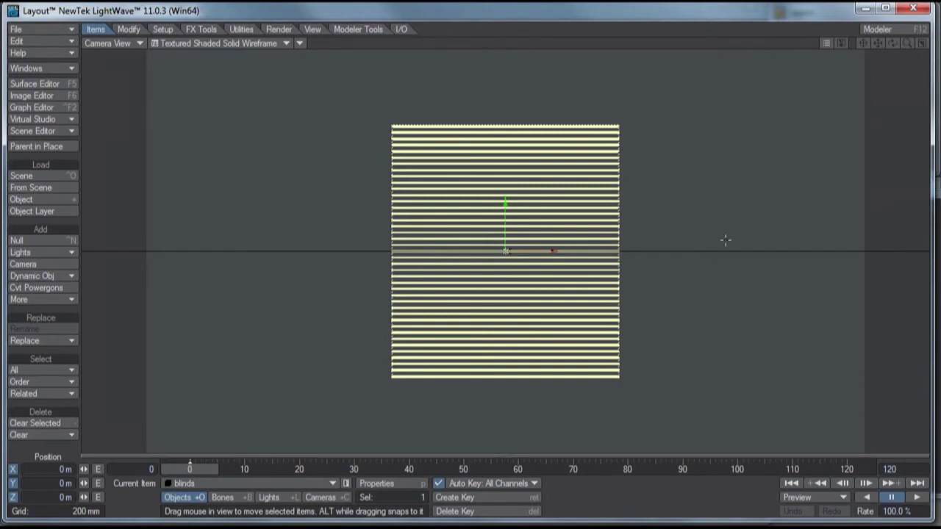
Switch the viewport to Perspective and orbit and zoom in on the blinds
click(138, 44)
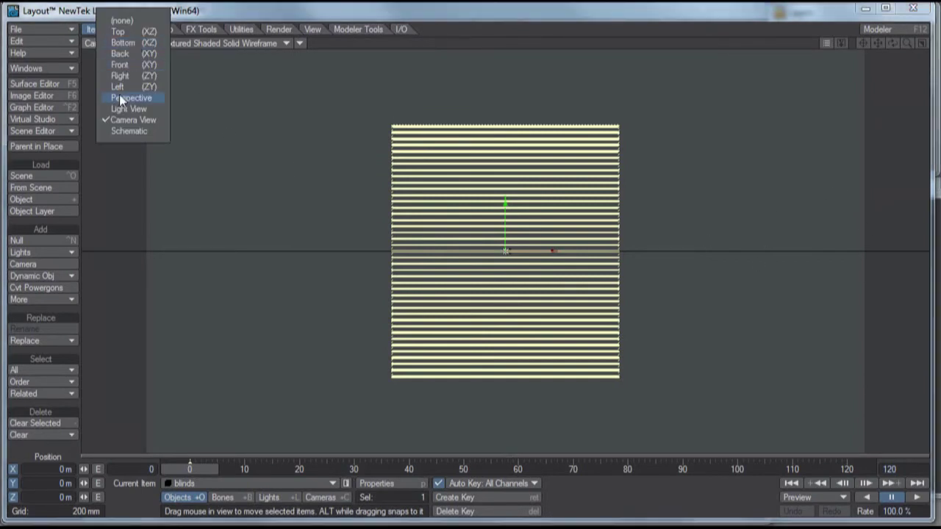
click(119, 94)
alt+drag(644, 181, 610, 237)
scroll(597, 236, up, 10)
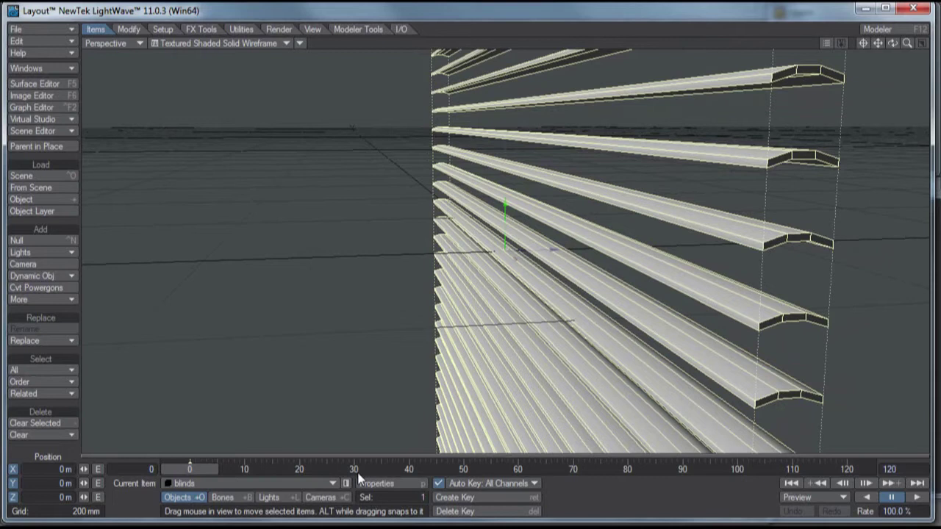
Enable Edit Nodes on the blinds object's Deform tab and open its Displacement node editor
click(376, 483)
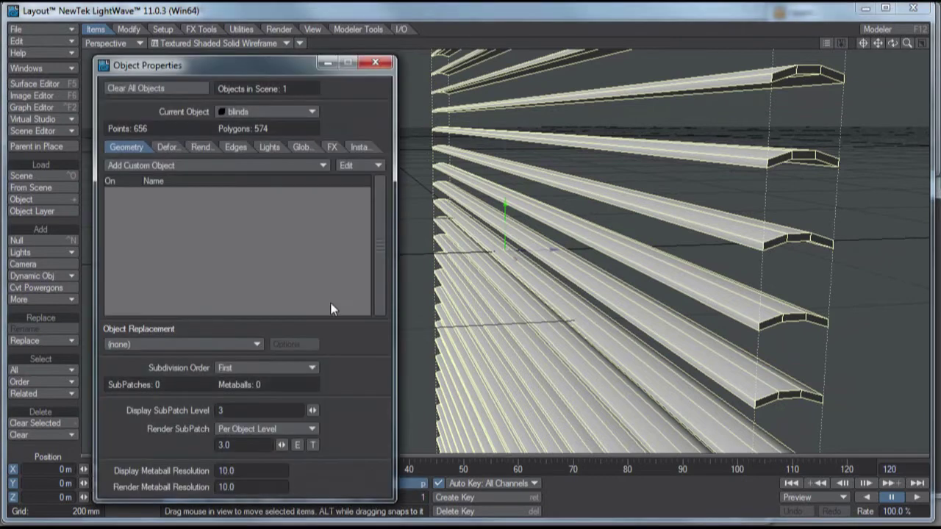
click(169, 146)
click(172, 352)
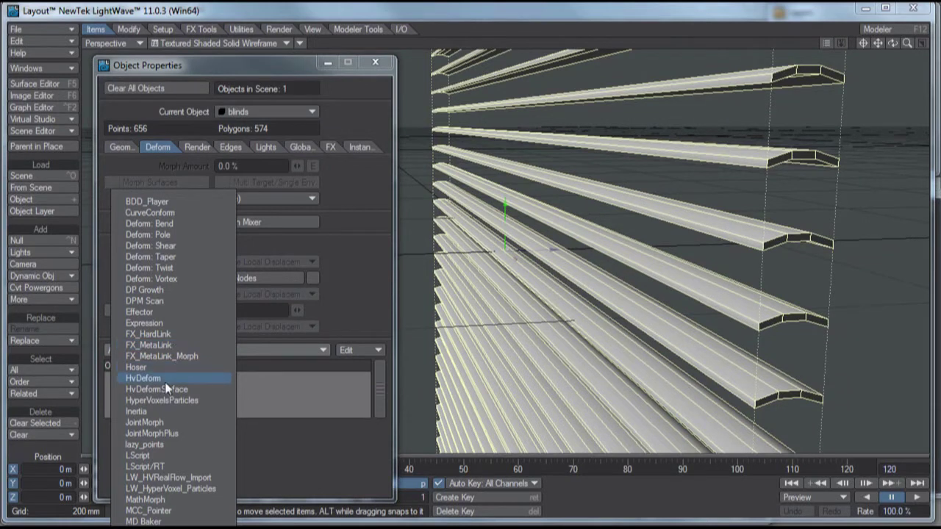
click(316, 400)
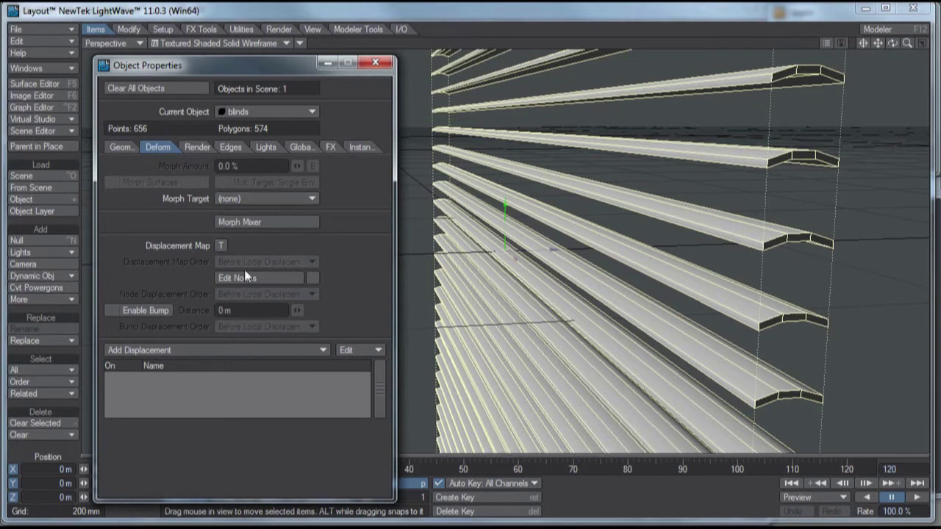
click(311, 278)
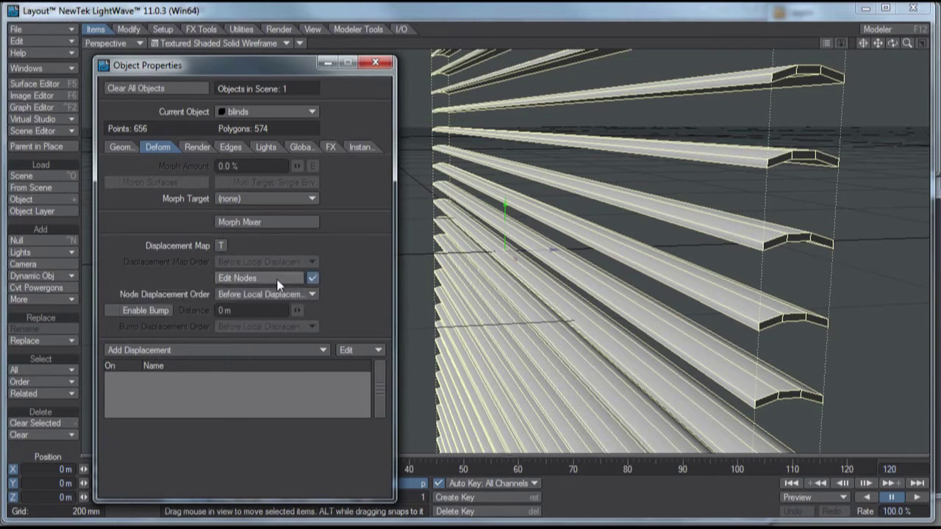
click(277, 282)
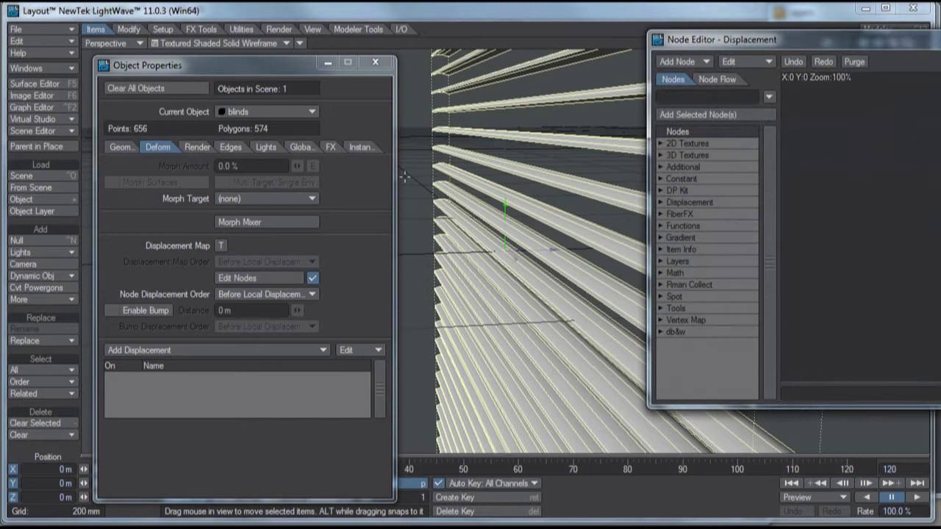
drag(930, 41, 509, 144)
click(376, 64)
click(376, 64)
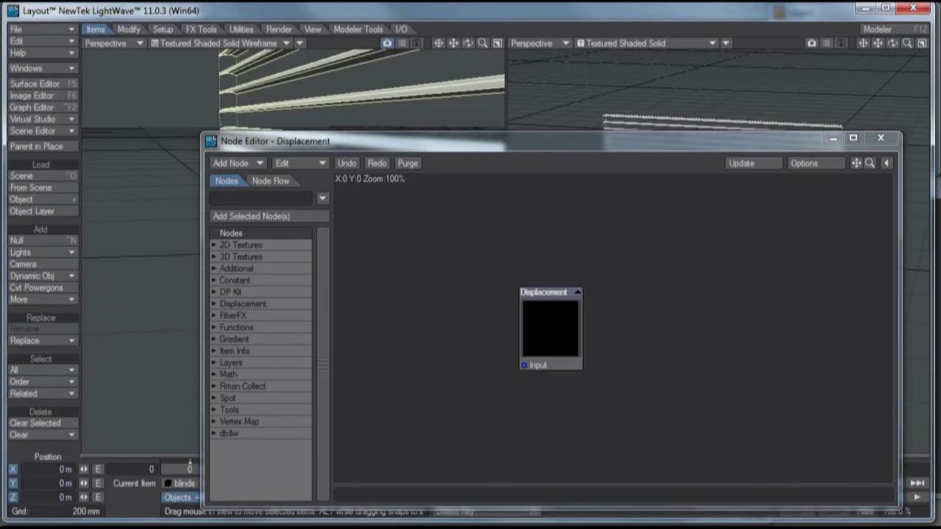
Narrow the node editor, move it top-right, and expand DP Kit > Displacement nodes
drag(898, 322, 626, 304)
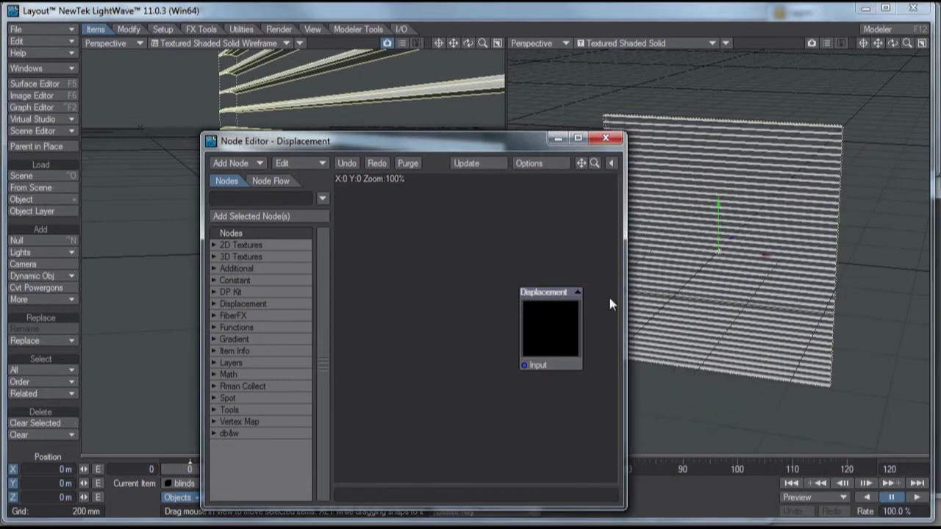
drag(506, 139, 803, 72)
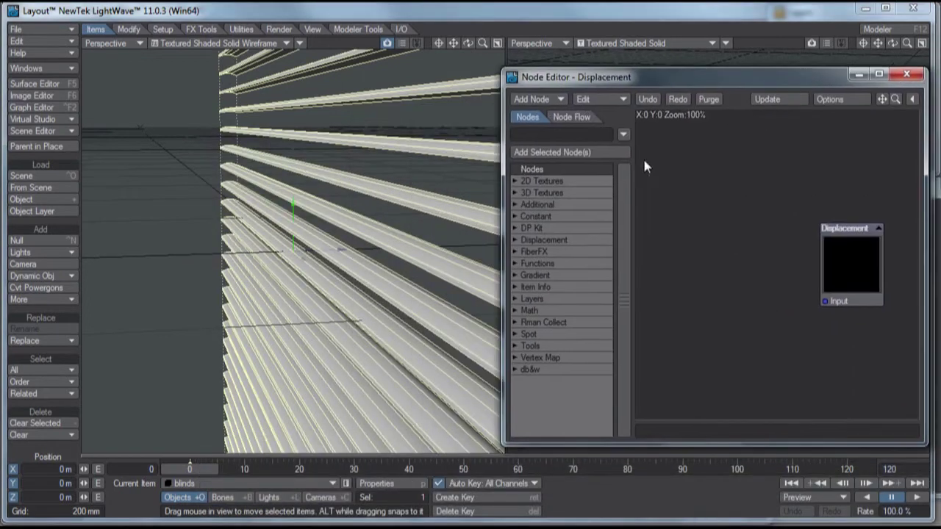
click(515, 228)
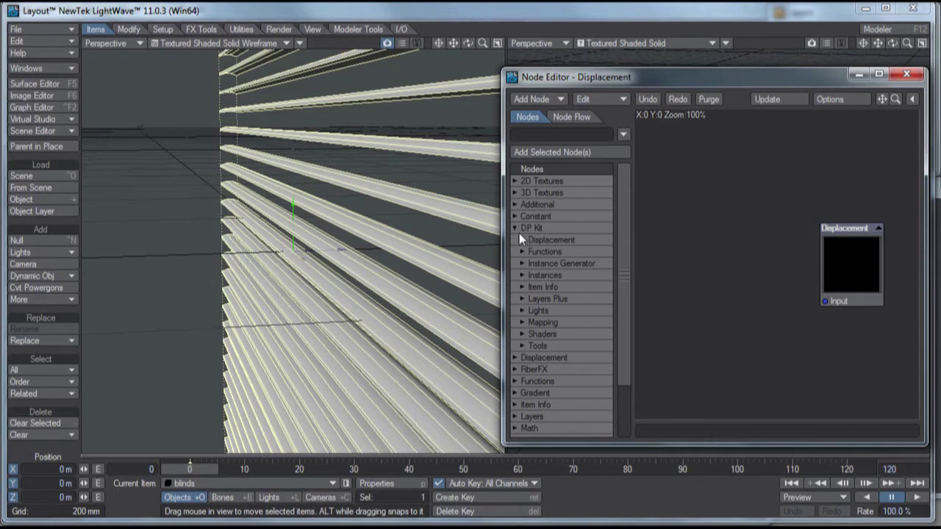
click(521, 240)
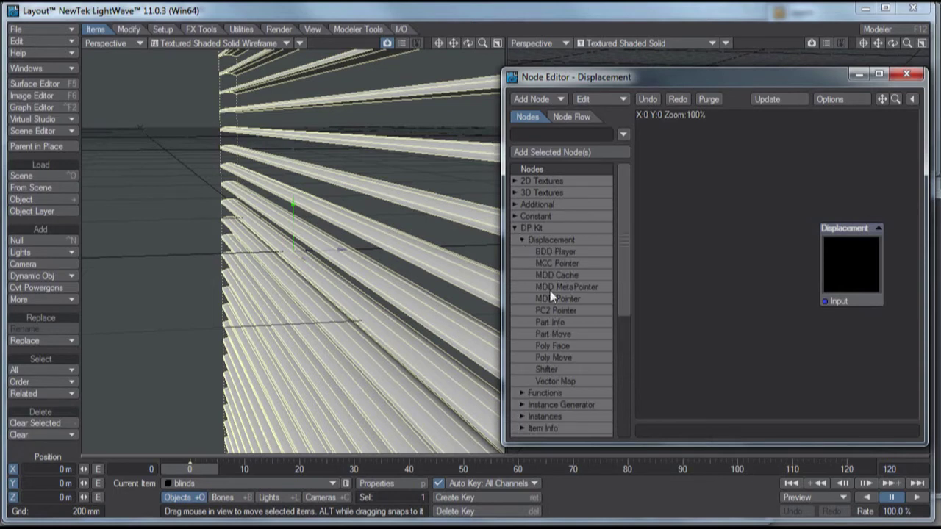
Add a Part Move node and connect its Delta output to the Displacement Input
click(561, 337)
double_click(562, 335)
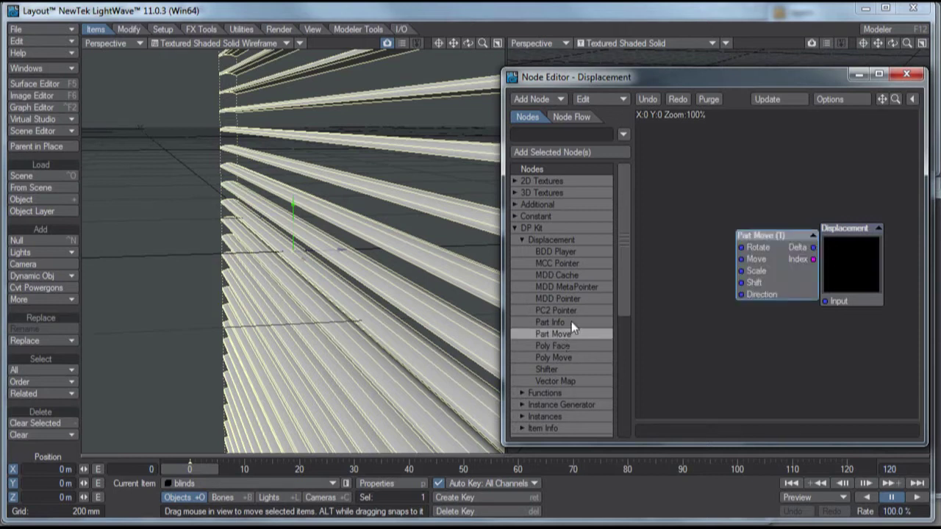
drag(797, 257, 878, 301)
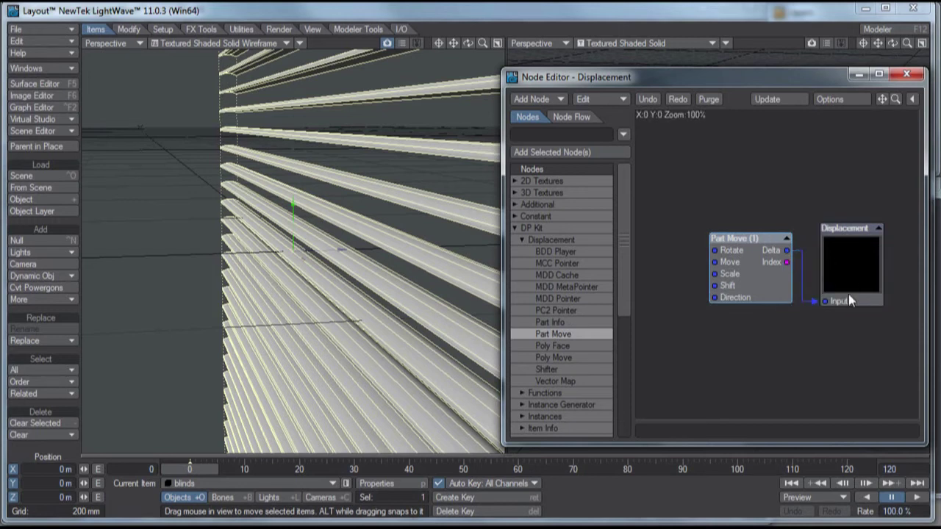
click(833, 252)
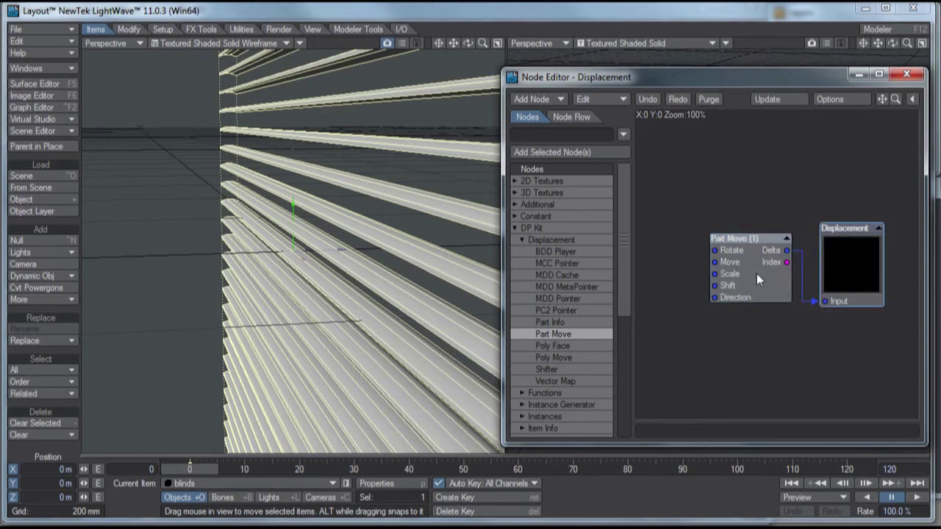
drag(764, 278, 769, 276)
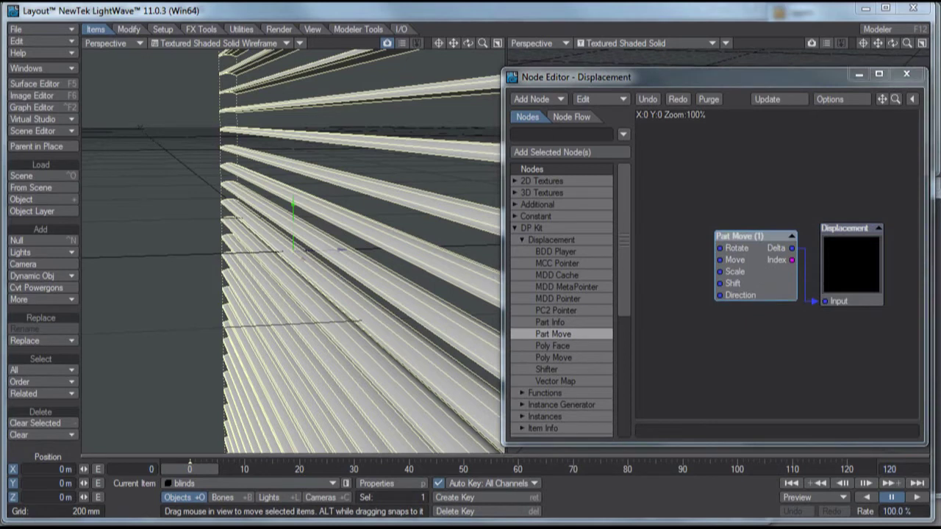
Open the Part Move node's settings, leaving its pivot at Center
double_click(767, 276)
drag(762, 101, 768, 66)
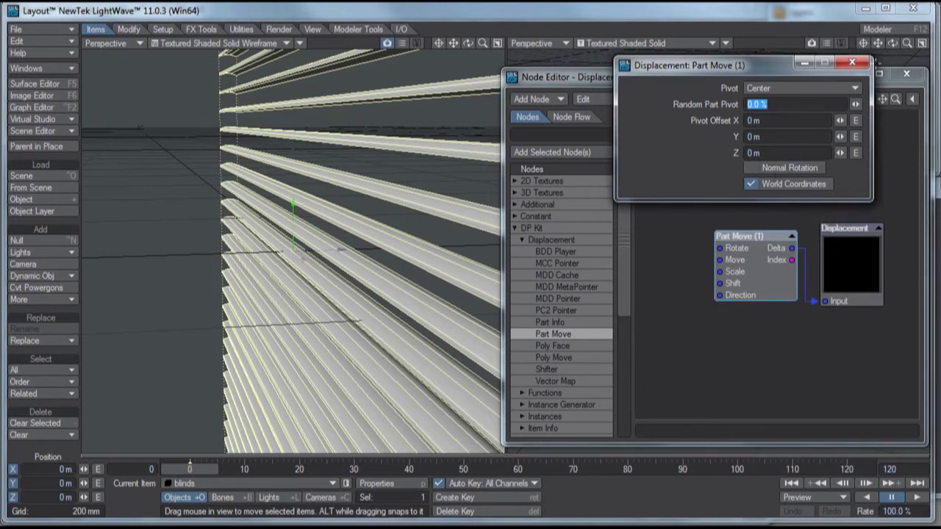
click(852, 62)
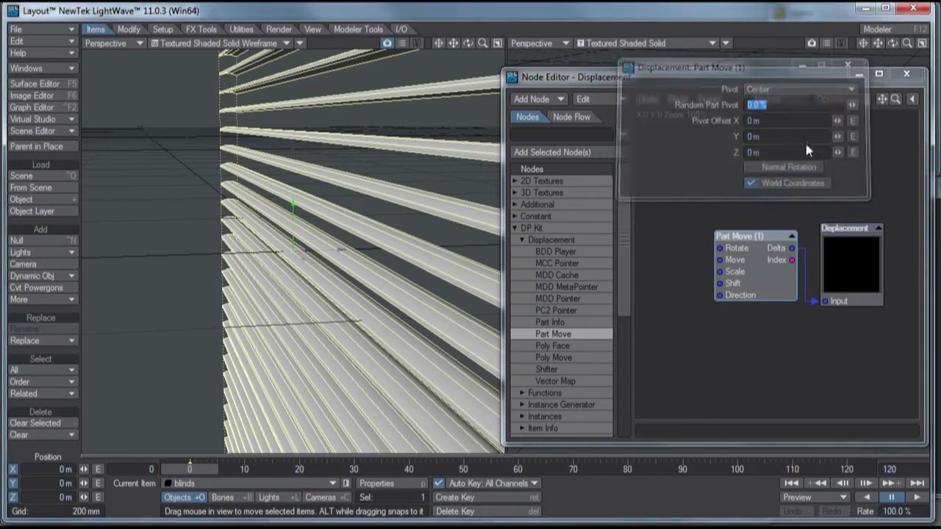
double_click(723, 247)
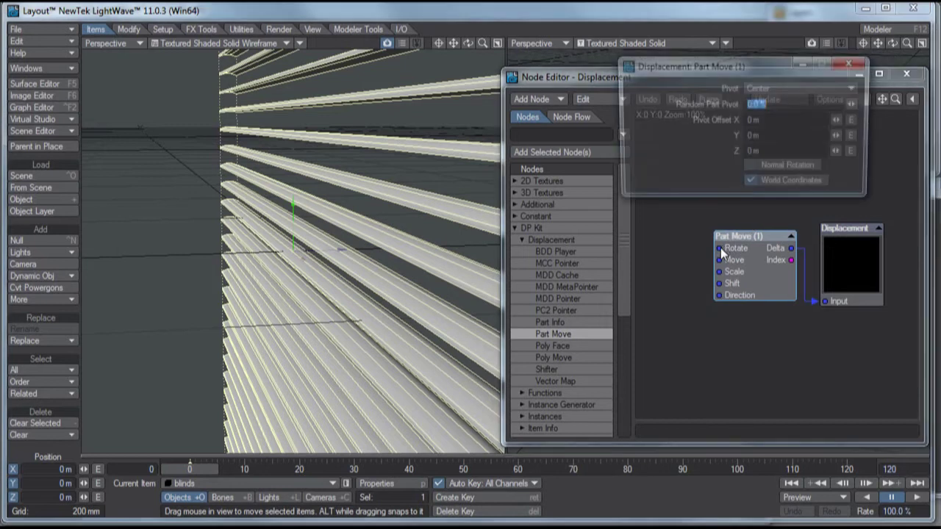
Add a constant Vector node to the graph, feeding Part Move's Rotate input
click(854, 63)
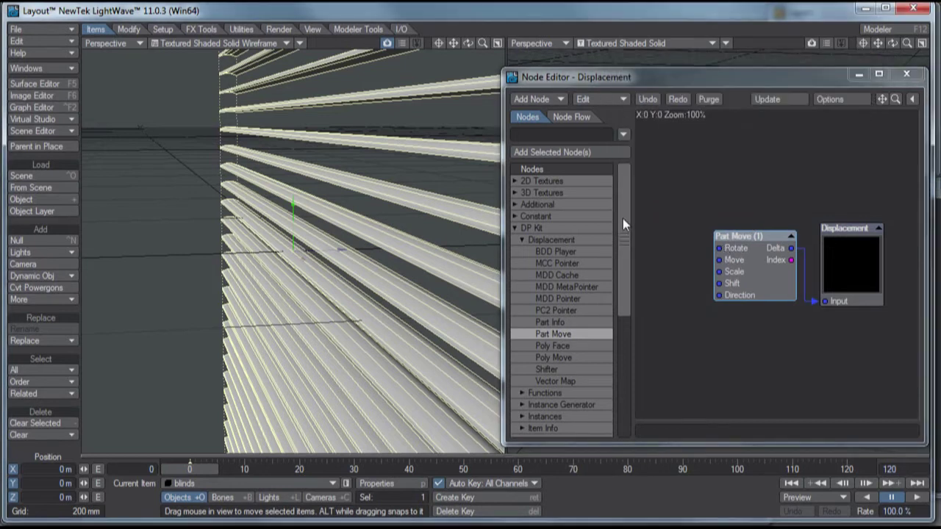
click(515, 216)
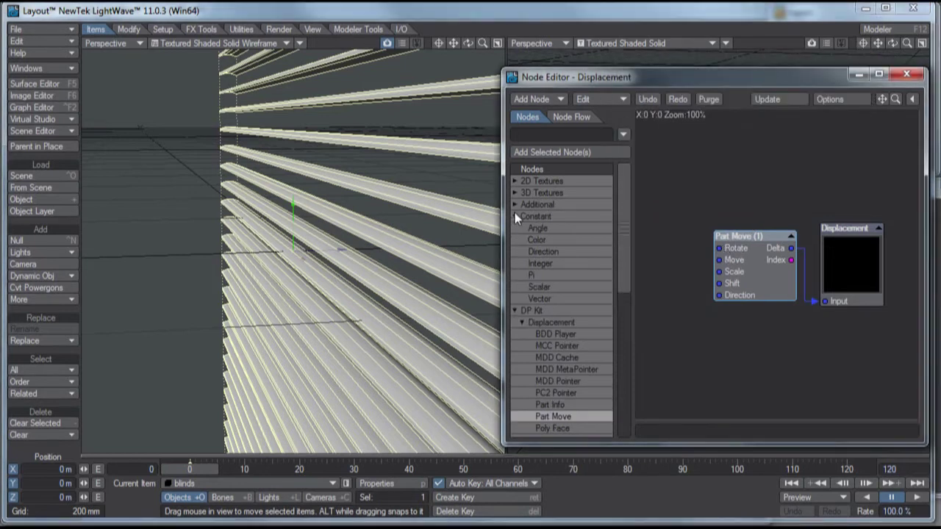
click(547, 299)
drag(546, 299, 765, 248)
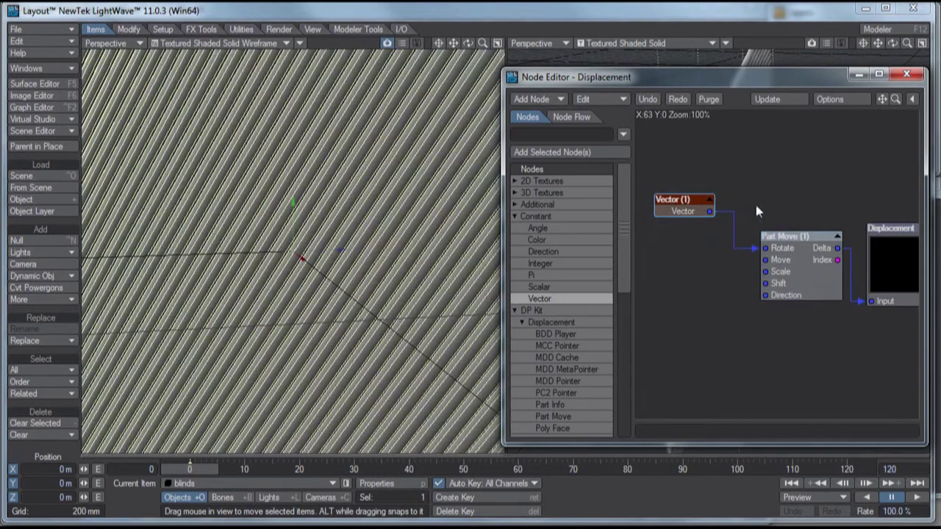
Set the Vector (1) node's X, Y and Z values to 0
double_click(686, 208)
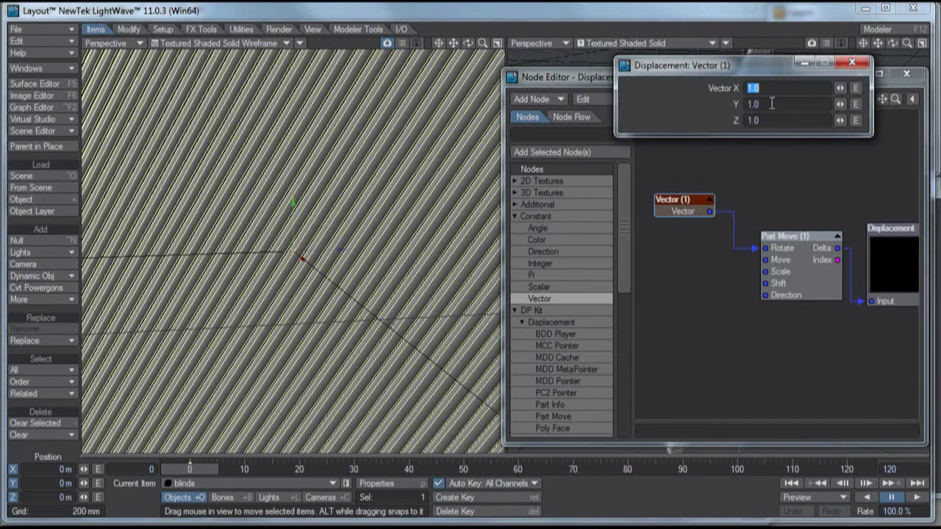
text(0)
key(Tab)
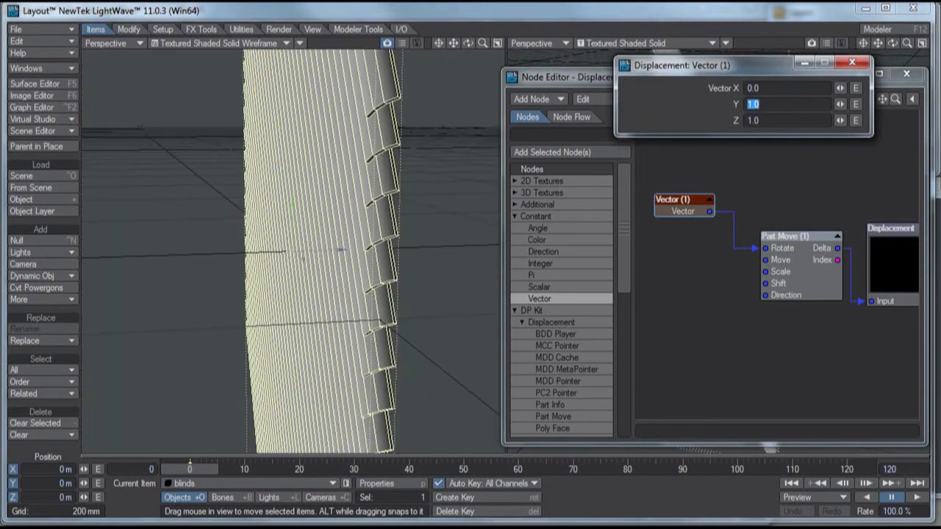
text(0)
key(Tab)
text(0)
key(Tab)
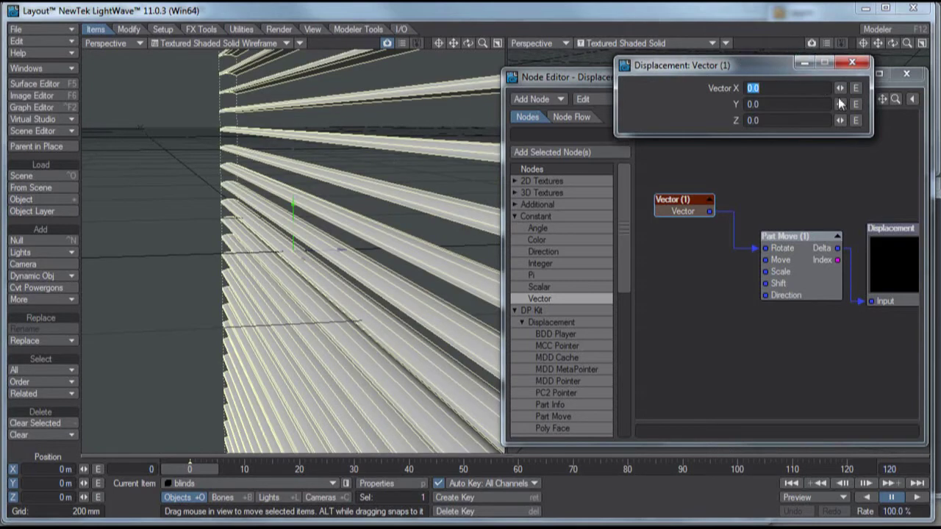
Raise the Vector's Y value, trying 0.2 and then 1.0, to tilt the slats
drag(840, 104, 836, 102)
click(786, 103)
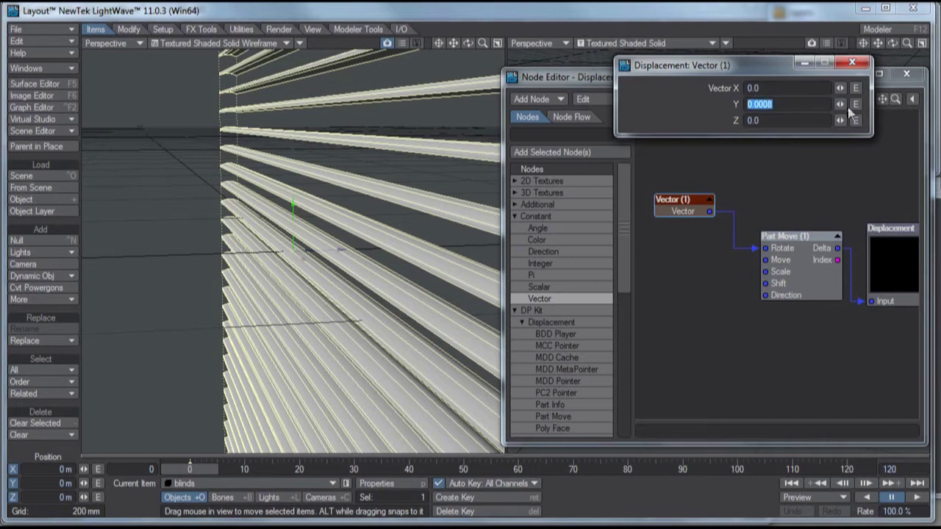
drag(838, 105, 864, 105)
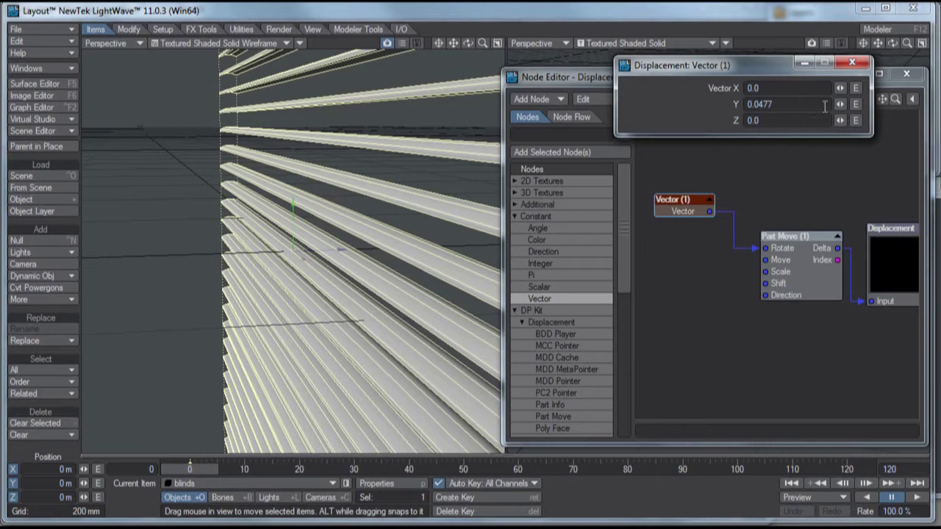
mouse_move(836, 107)
mouse_down()
mouse_move(849, 108)
mouse_move(838, 108)
mouse_up()
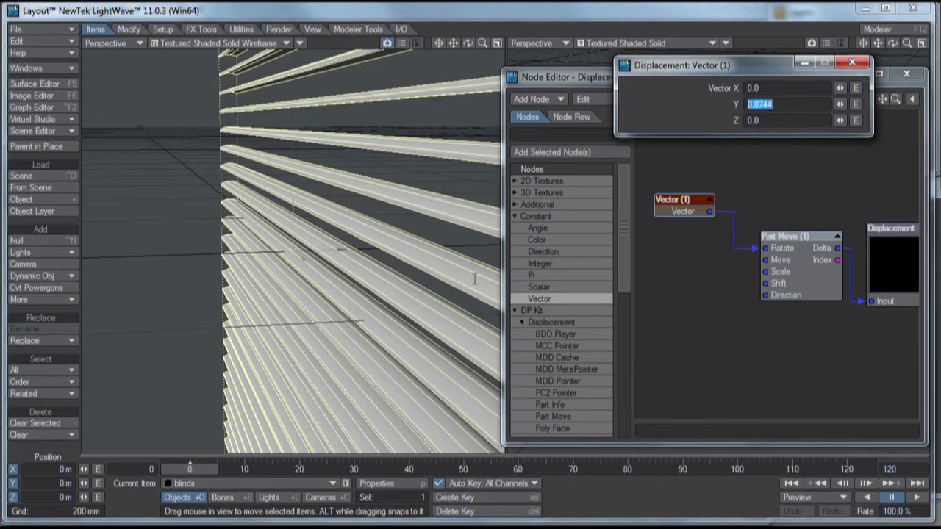
text(0.2)
key(Return)
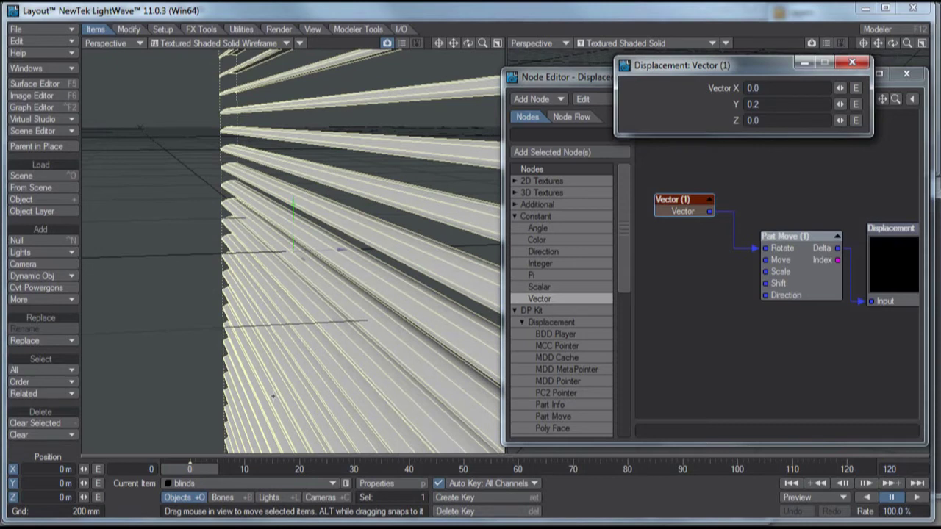
double_click(754, 105)
text(1)
key(Return)
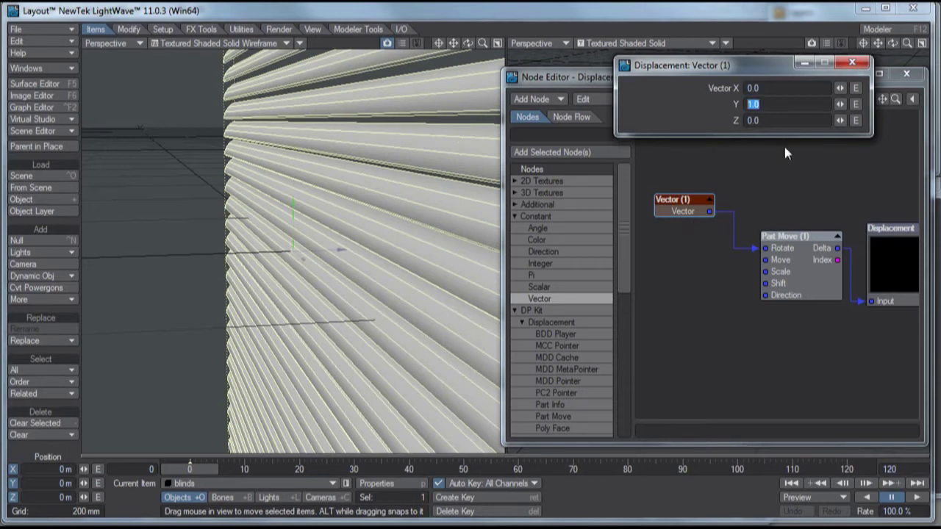
Refine Y to 1.3 then 1.4 while viewing the slats edge-on in Perspective
text(1.3)
key(Return)
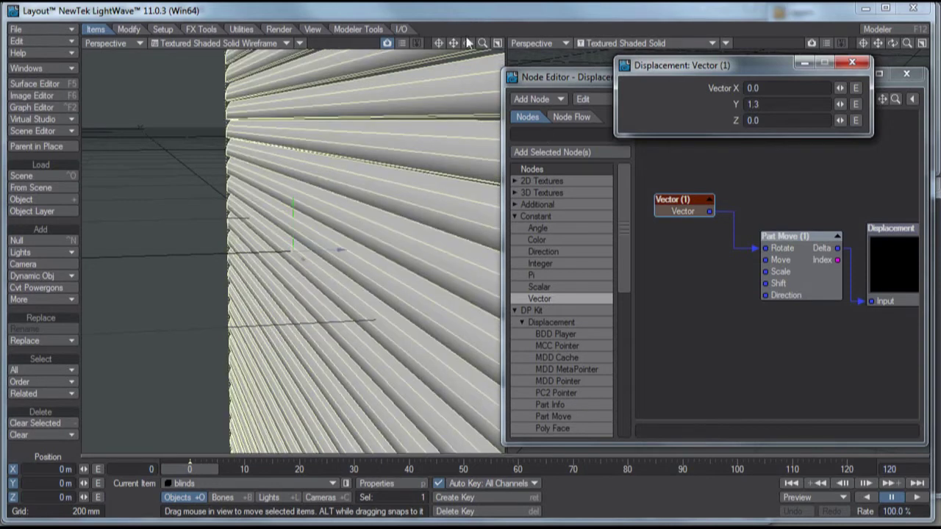
drag(468, 43, 707, 145)
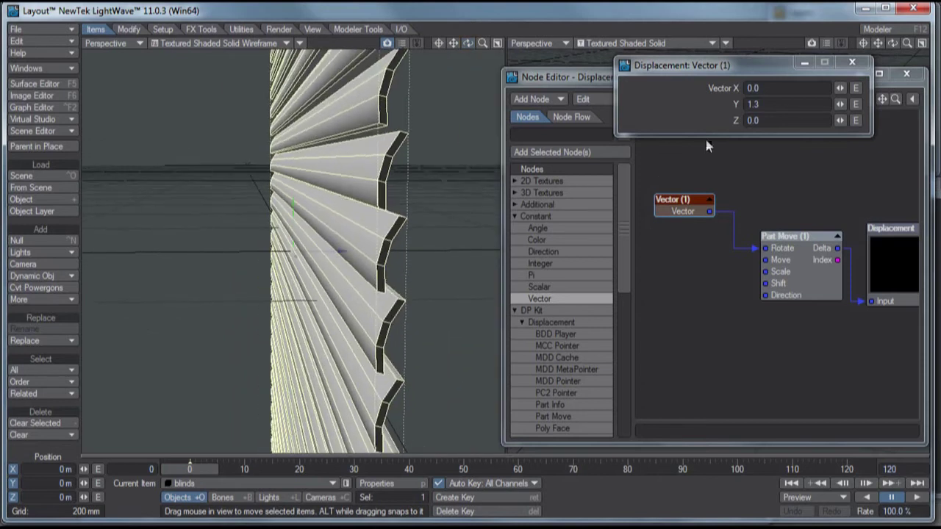
double_click(755, 103)
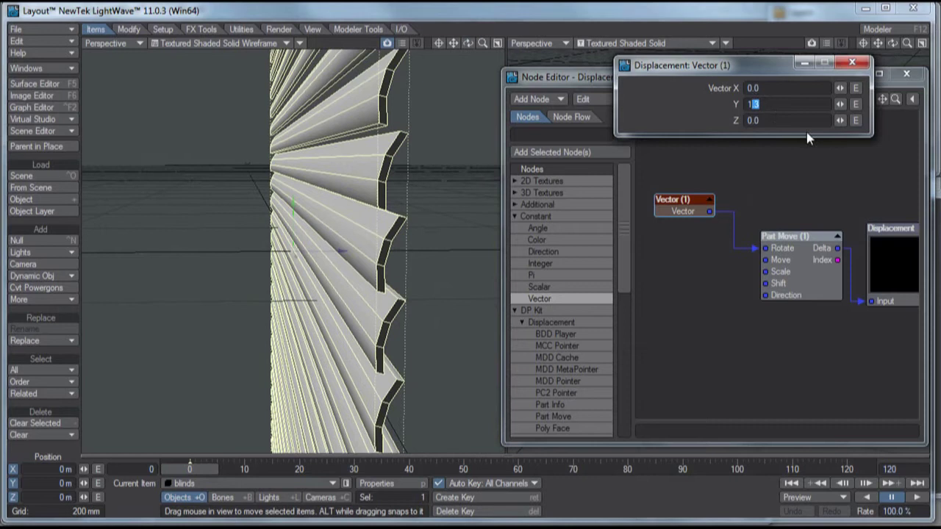
text(4)
key(Return)
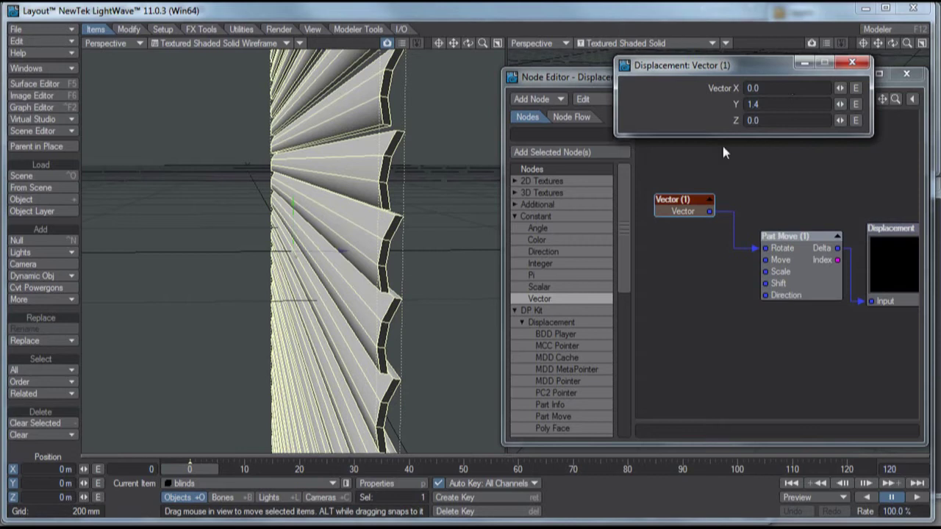
In the Graph Editor, create a key on the Y channel at frame 0 with value 1.4
click(855, 105)
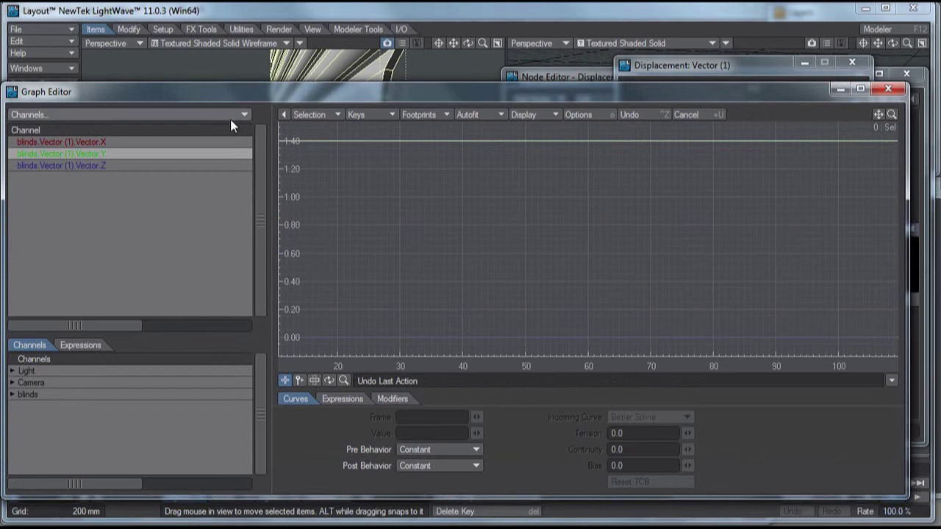
key(Return)
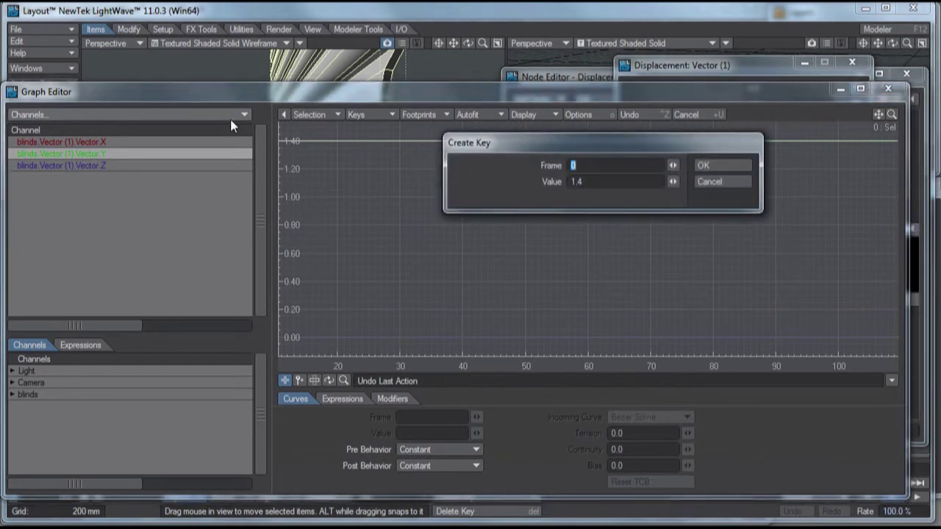
key(Tab)
key(Return)
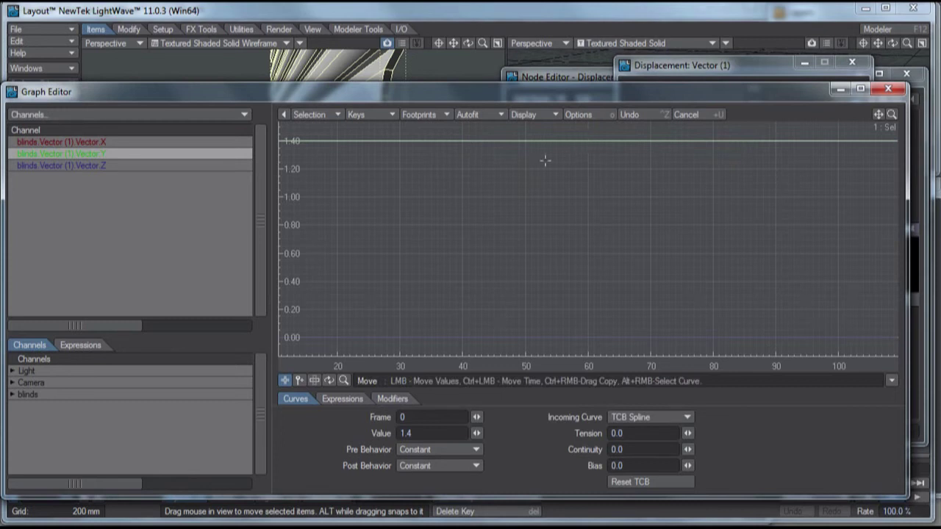
Add a Y key at frame 61 with value -1.4 and close the Graph Editor
click(298, 381)
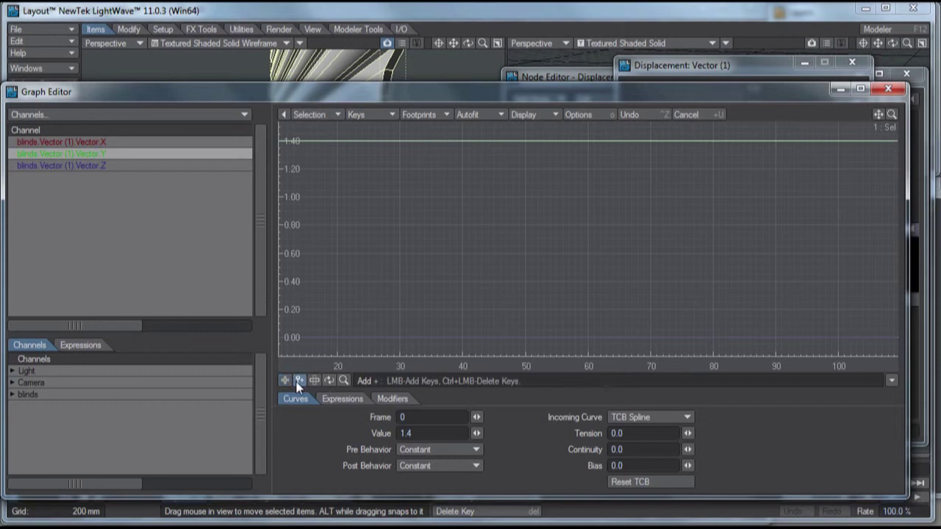
click(594, 147)
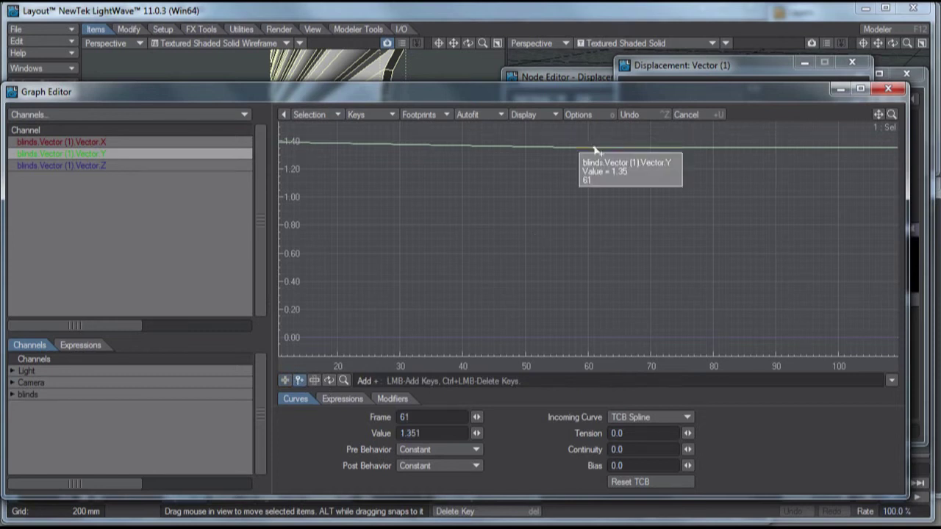
click(439, 433)
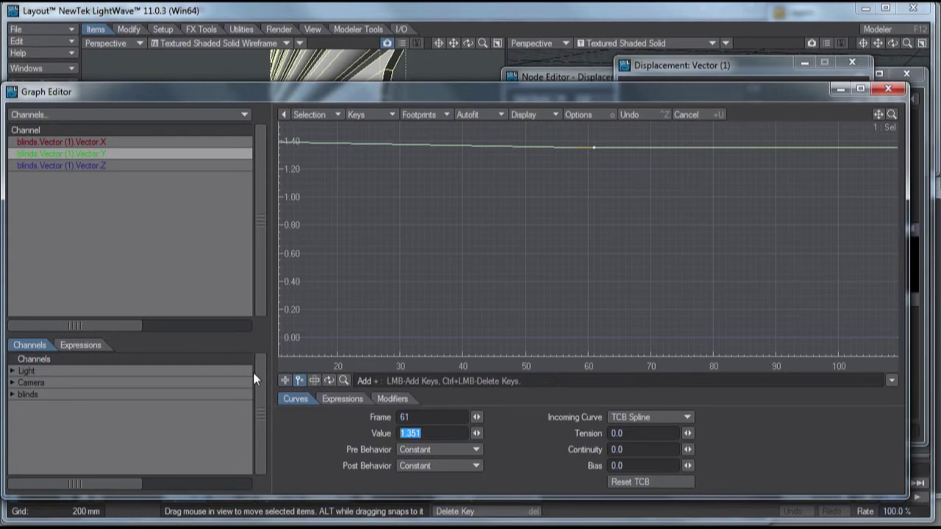
text(-1.4)
key(Return)
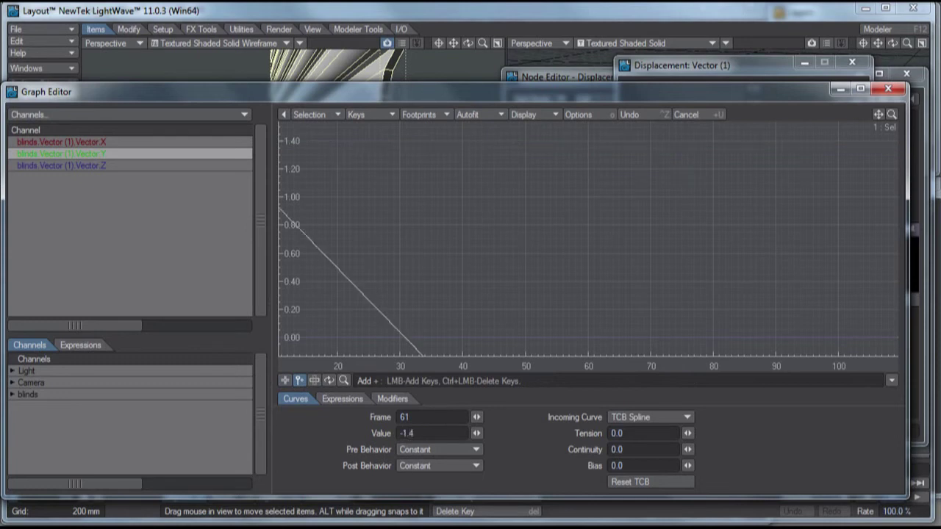
click(888, 90)
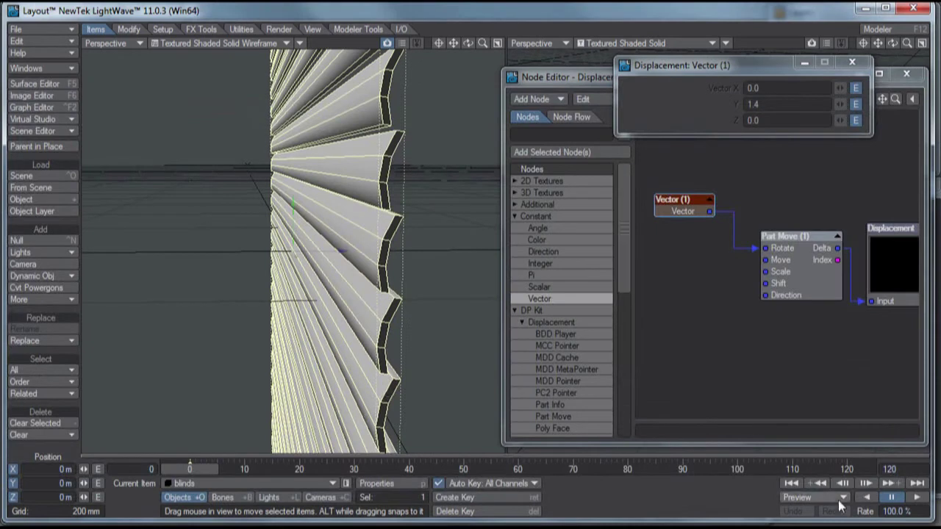
Play the animation to watch the slats swing open and shut, then stop playback
click(912, 499)
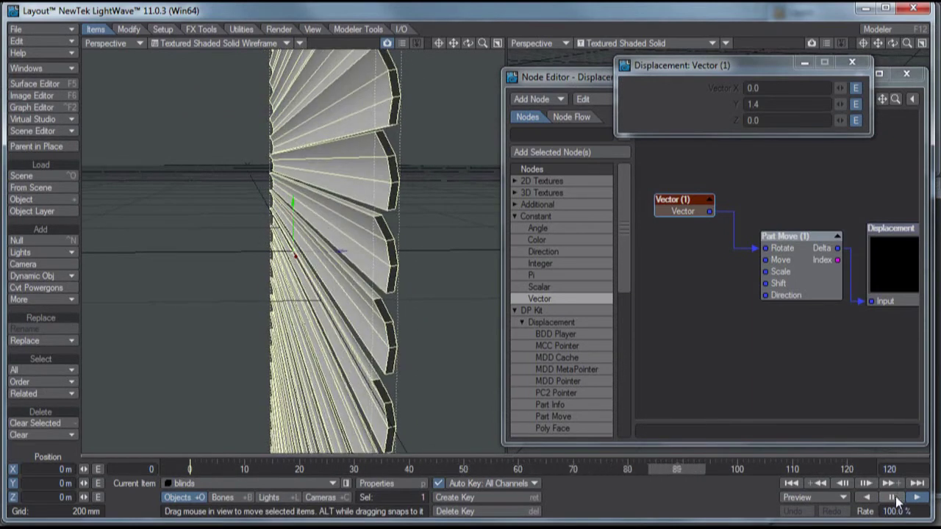
click(891, 498)
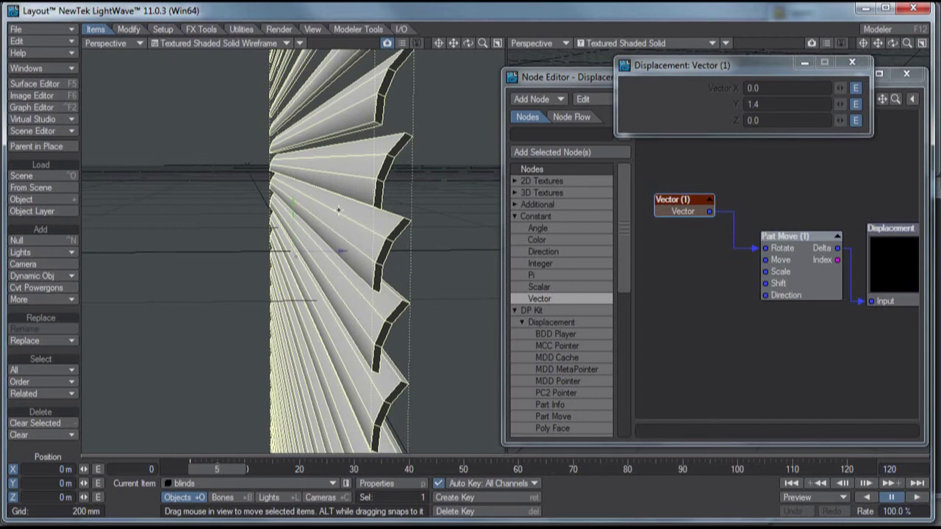
Add a null named BlindControlNull by prefixing the default Null name with BlindControl
key(ctrl+n)
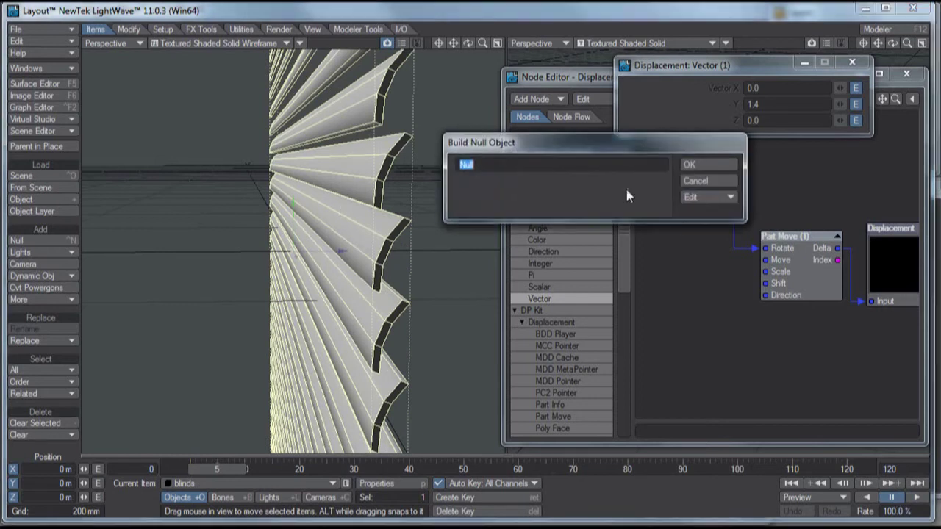
key(End)
text(BlindC)
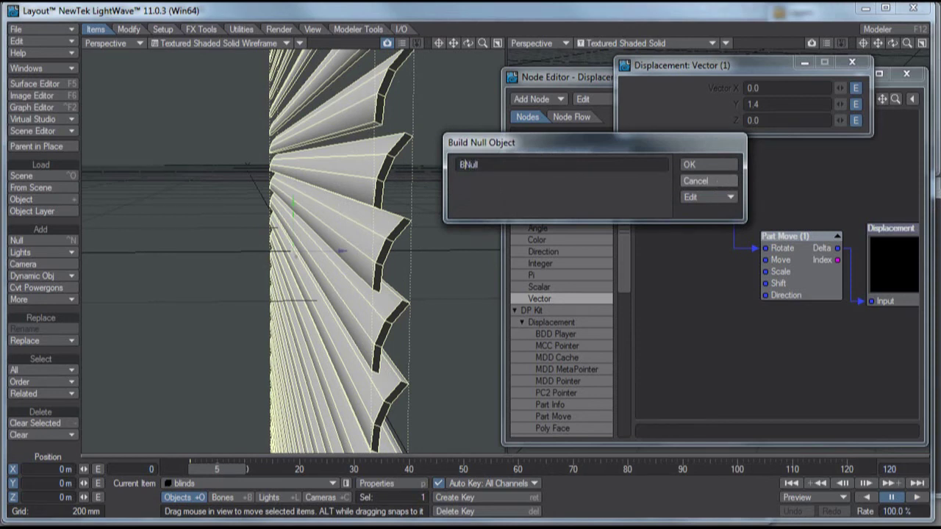
text(ontrol)
key(Return)
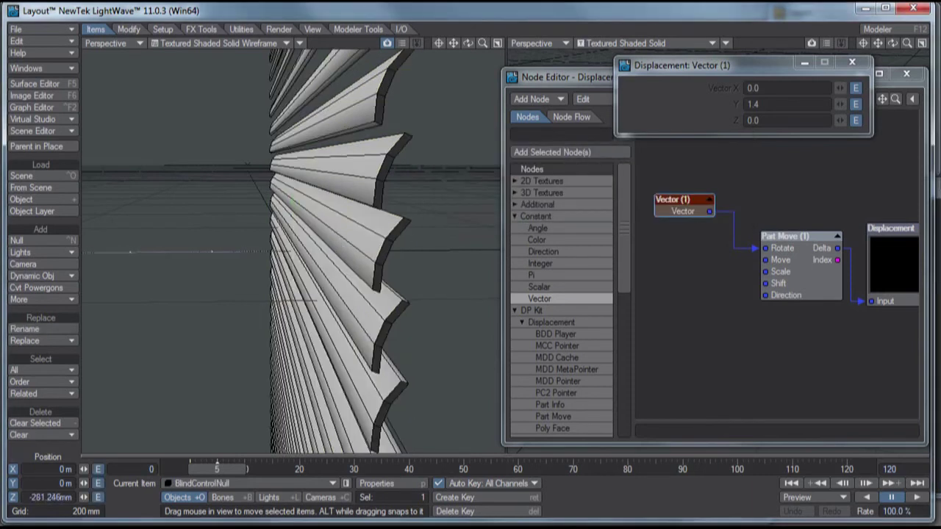
key(Return)
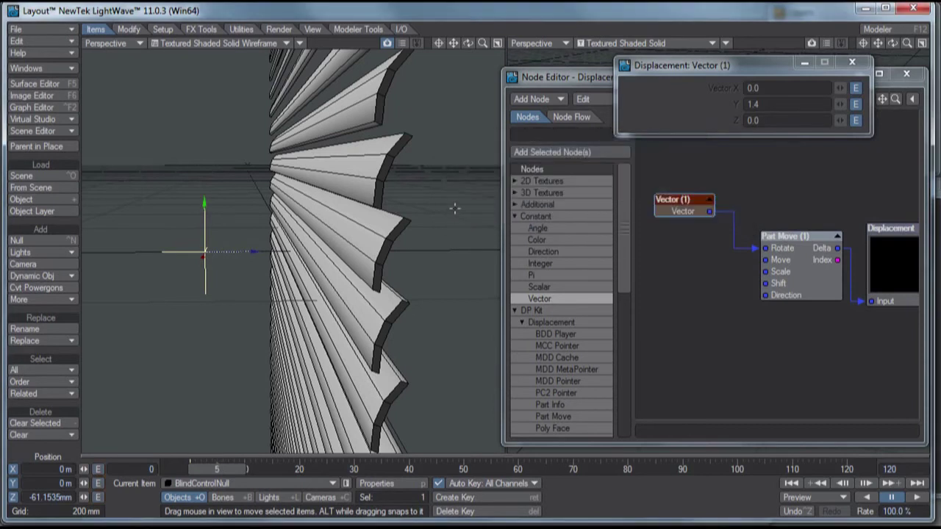
Add an Item Info node to the displacement graph, placed clear of Part Move
drag(627, 203, 655, 366)
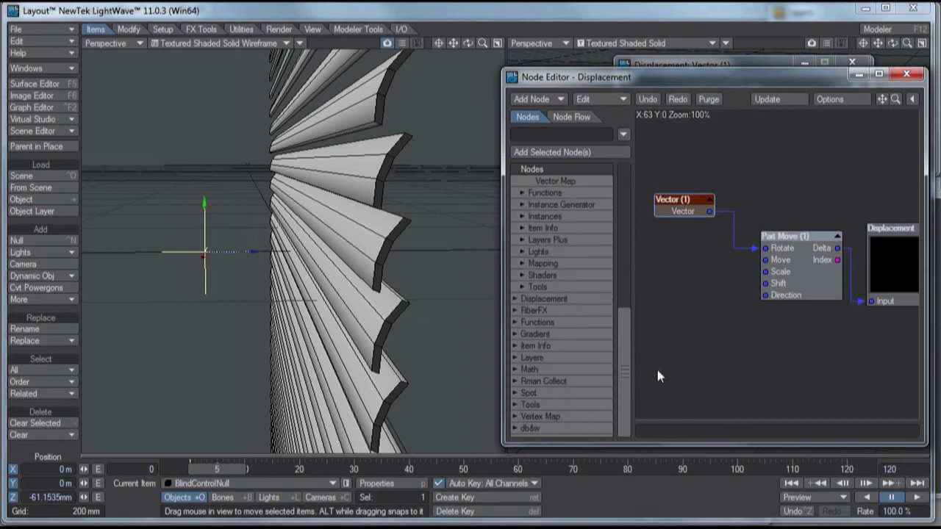
click(516, 371)
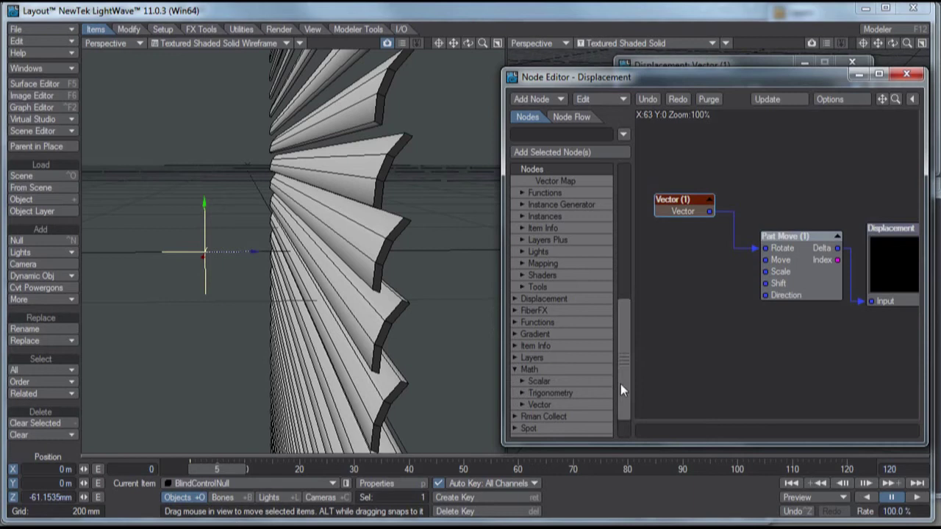
scroll(620, 384, down, 1)
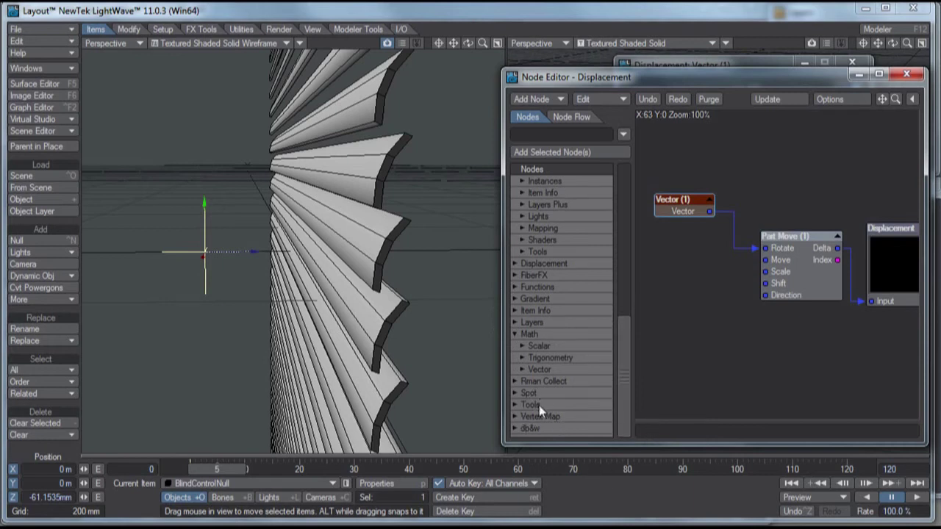
scroll(524, 344, up, 1)
click(515, 344)
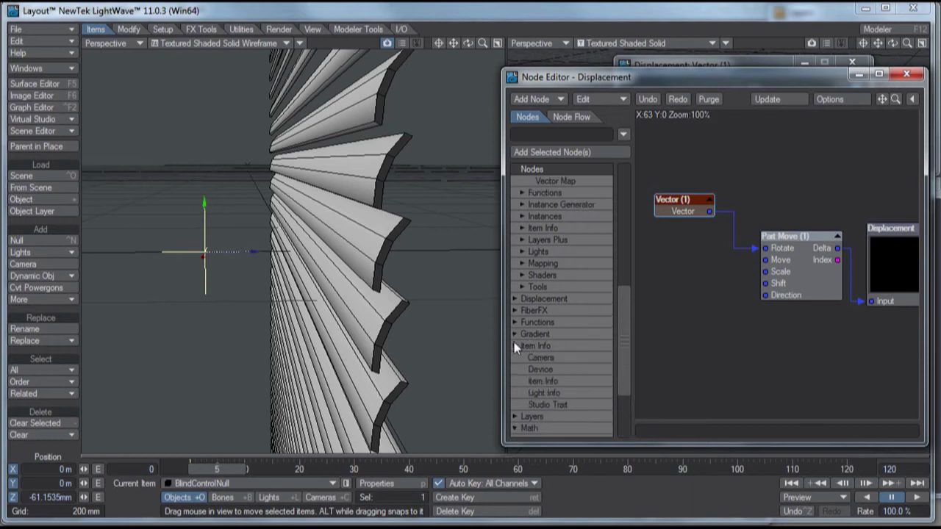
double_click(555, 382)
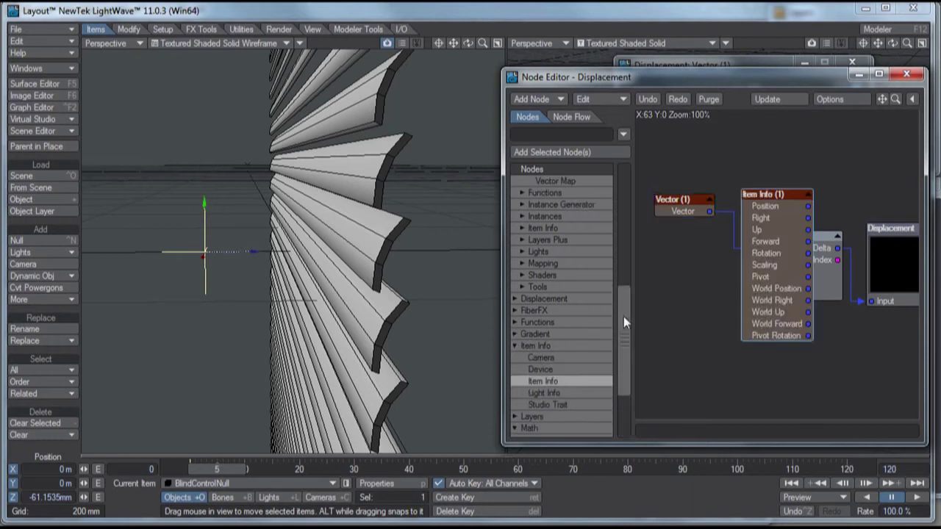
drag(743, 296, 664, 315)
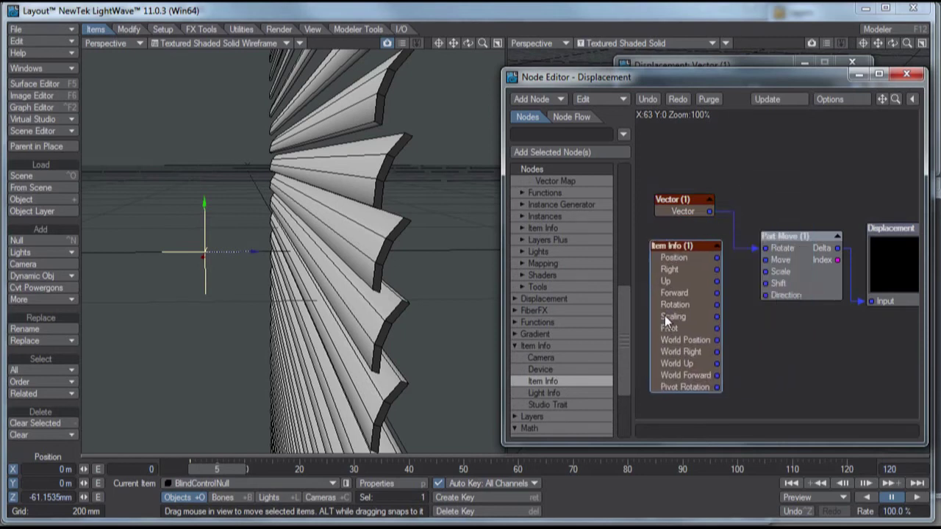
Delete the Vector node and its link, then reposition the Item Info node
click(678, 214)
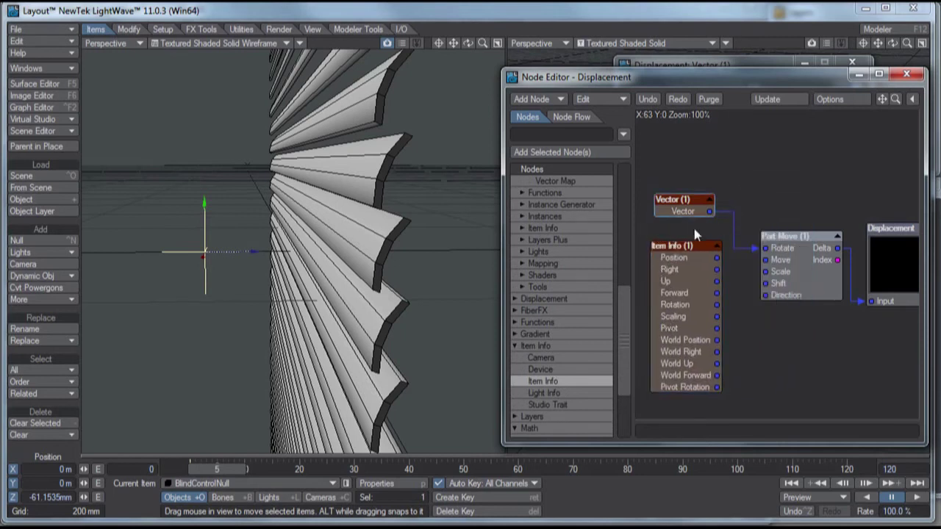
key(Delete)
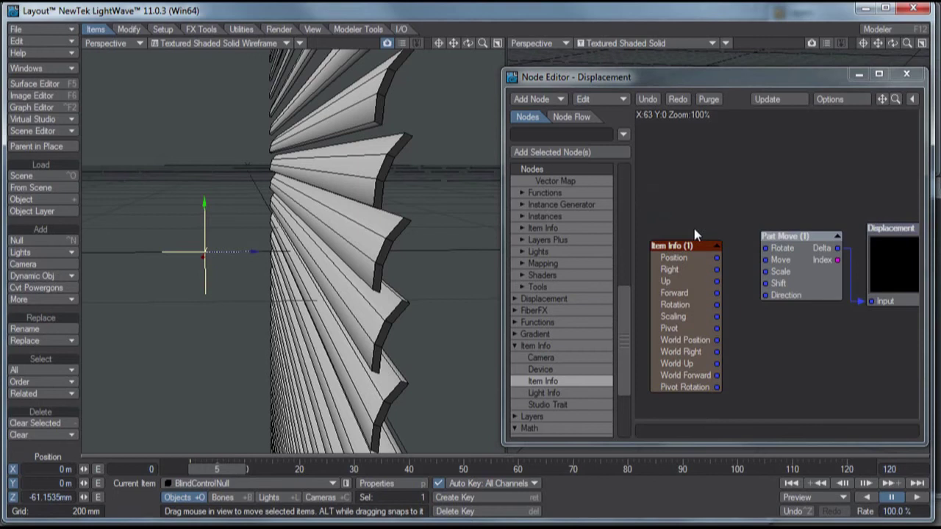
drag(695, 270, 682, 185)
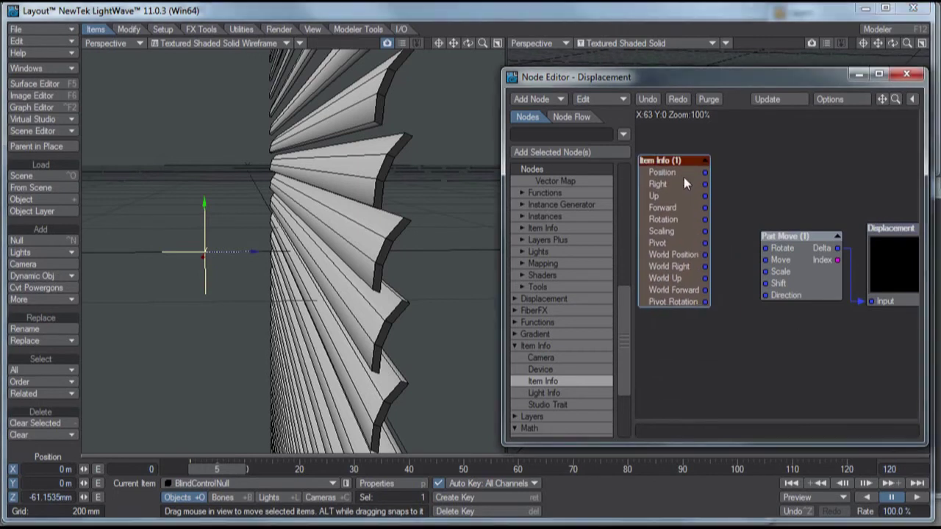
drag(809, 296, 821, 299)
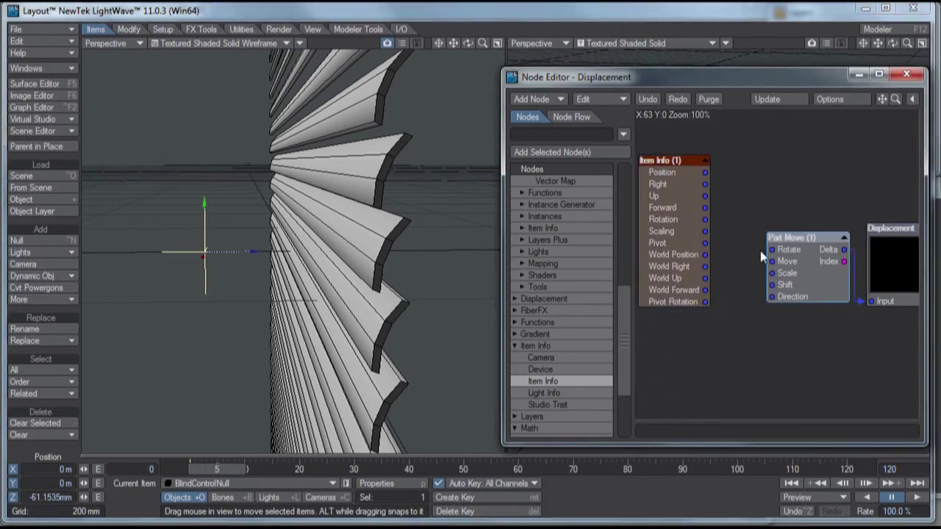
Set the Item Info node's Item to BlindControlNull
double_click(682, 204)
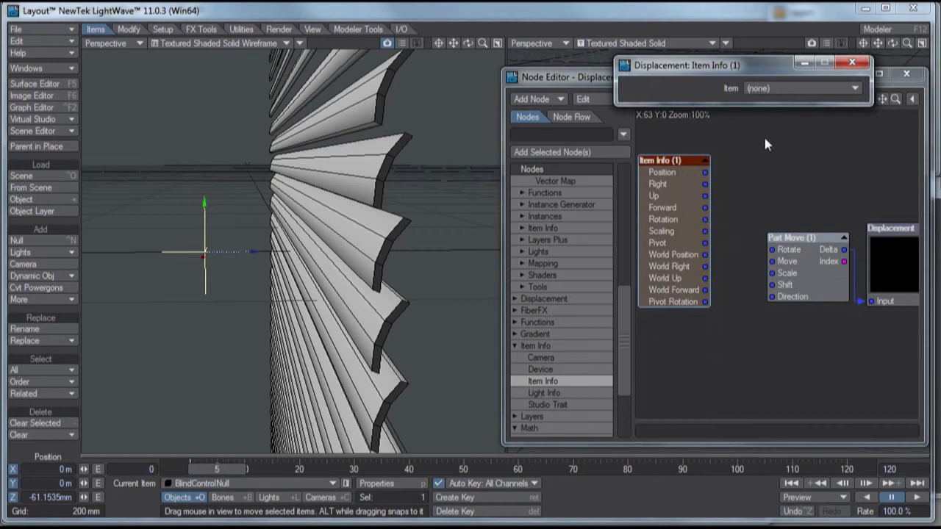
click(757, 89)
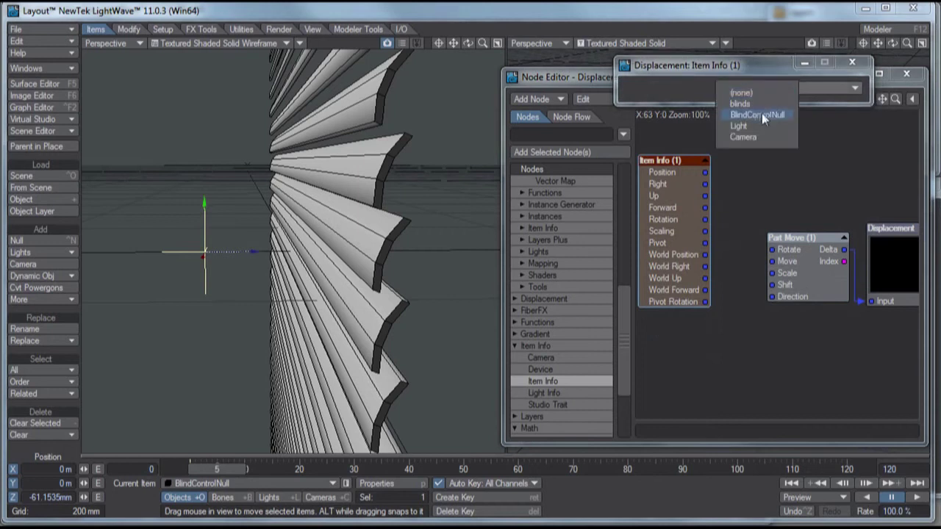
click(761, 115)
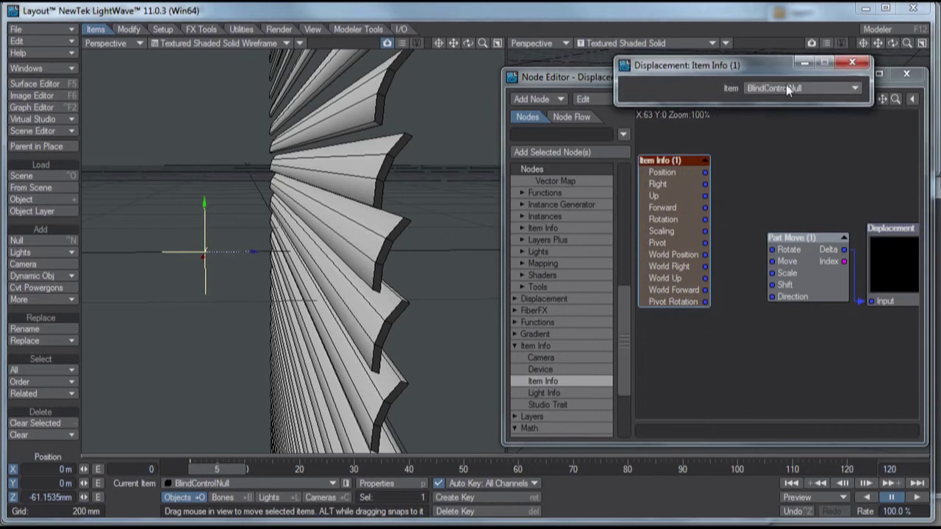
click(851, 65)
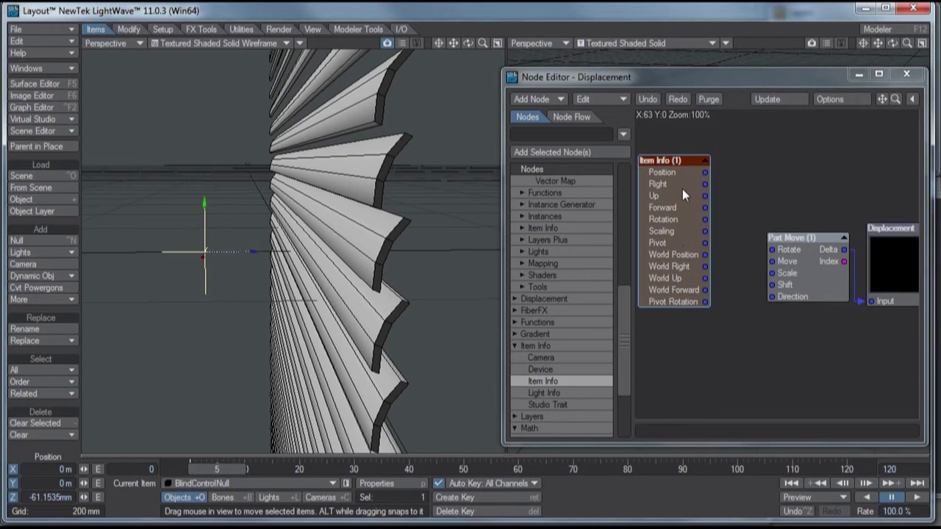
Wire Item Info's Rotation output into Part Move's Rotate input
drag(706, 220, 773, 250)
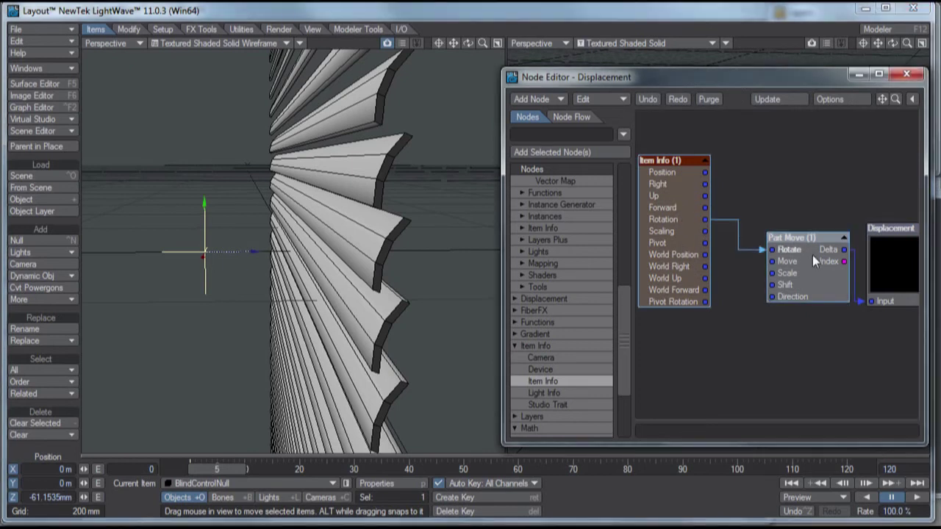
click(808, 253)
drag(677, 170, 698, 179)
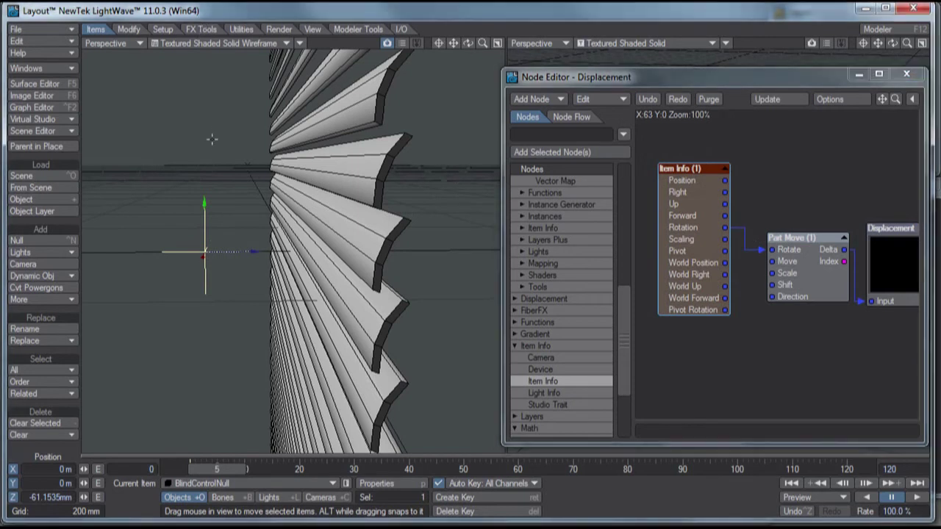
Pitch BlindControlNull to 32.05° so the slats tilt, then widen and shift the Node Editor
key(y)
drag(174, 232, 424, 518)
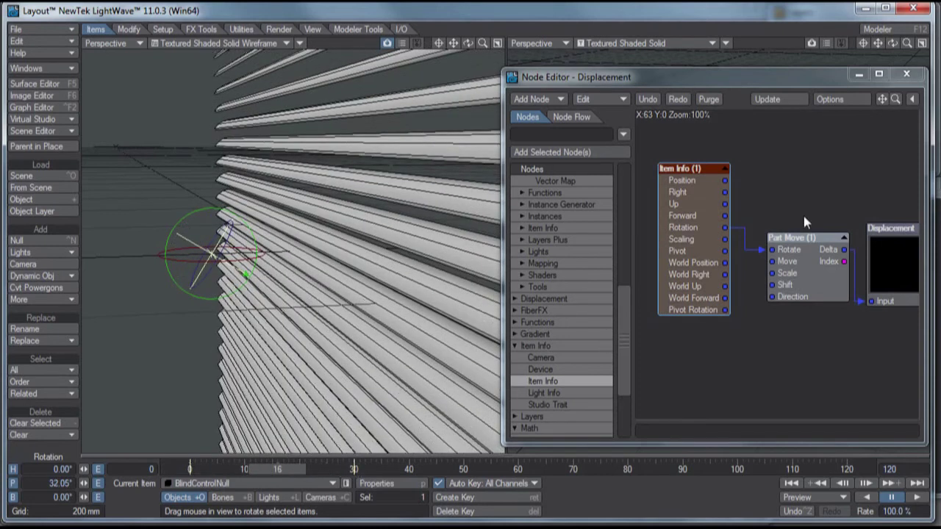
drag(504, 234, 405, 233)
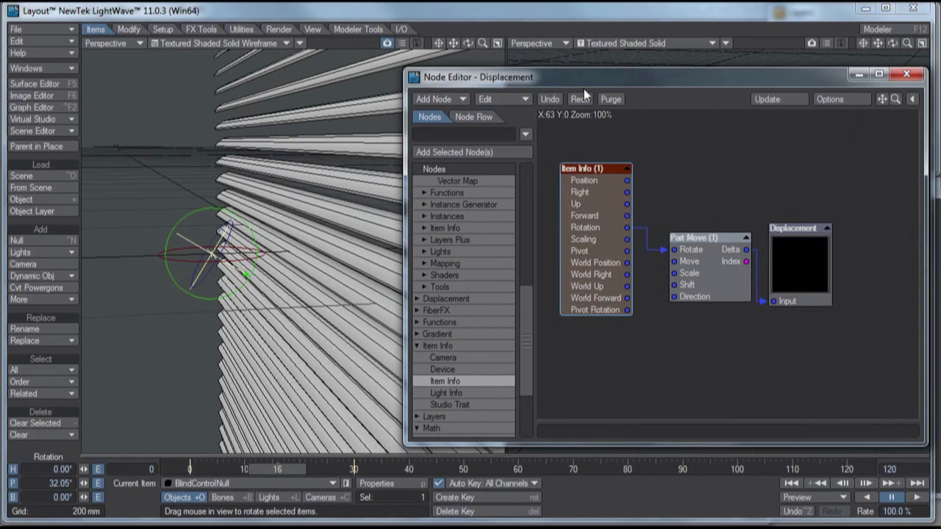
drag(588, 79, 553, 76)
Rearrange the Part Move and Displacement nodes and close the Node Editor
mouse_move(556, 184)
mouse_down()
mouse_move(534, 175)
mouse_move(554, 190)
mouse_up()
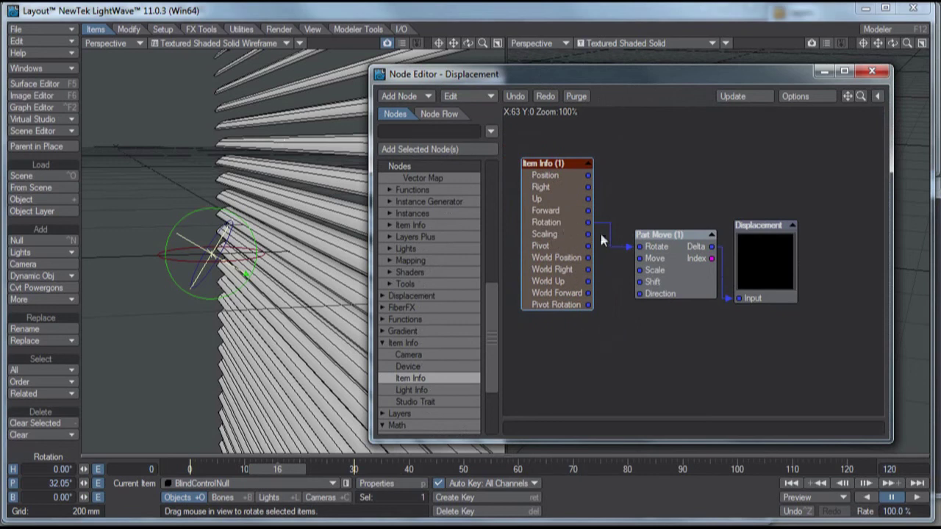
drag(691, 255, 673, 181)
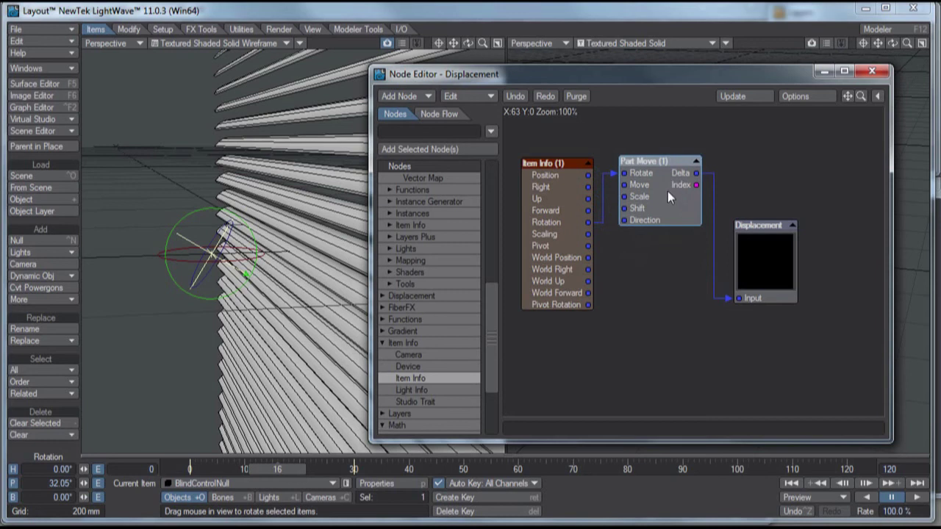
drag(668, 192, 685, 216)
drag(760, 259, 773, 271)
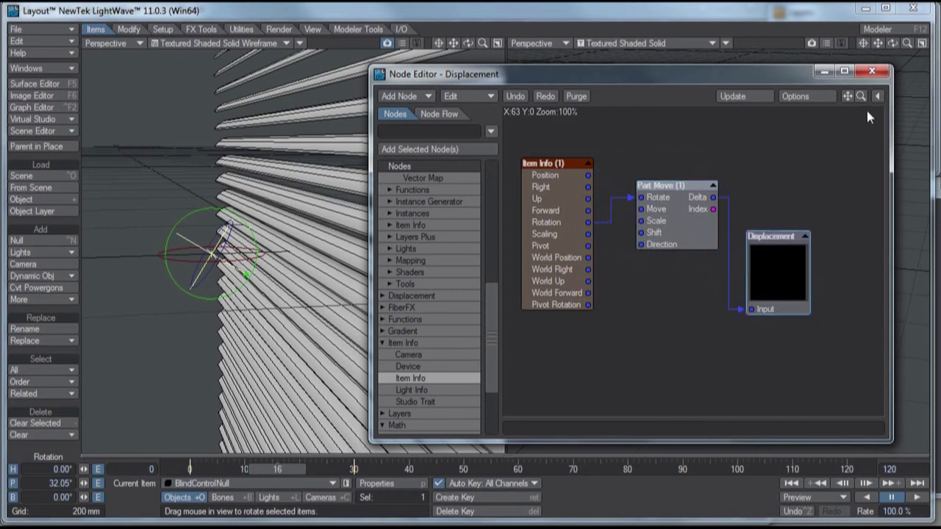
click(872, 71)
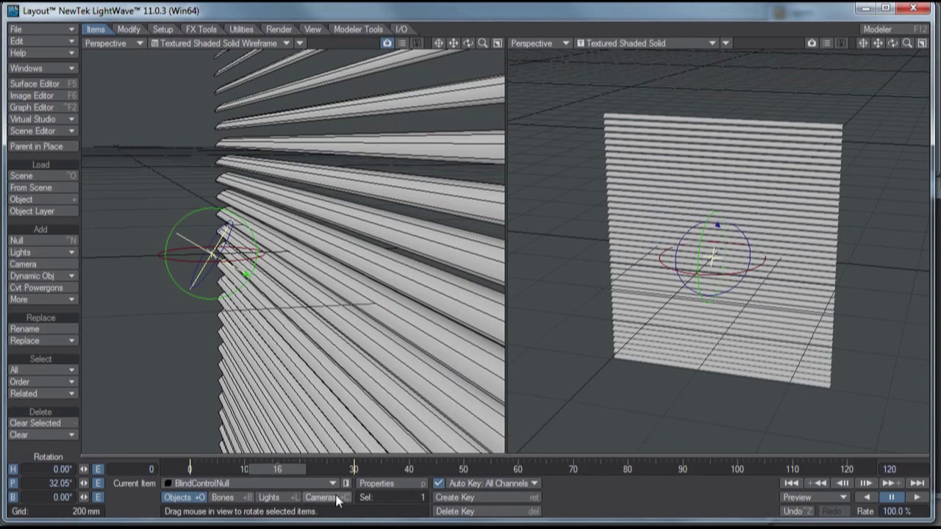
click(375, 483)
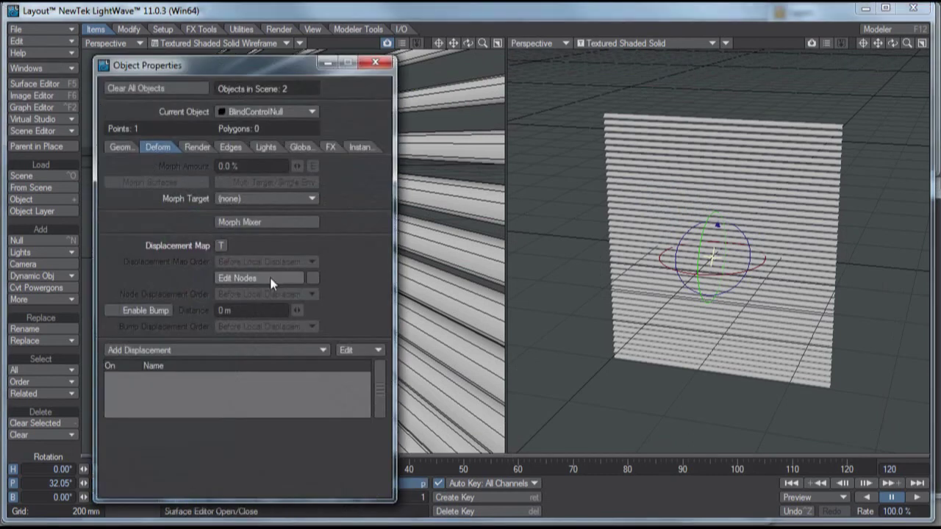
click(244, 112)
click(239, 103)
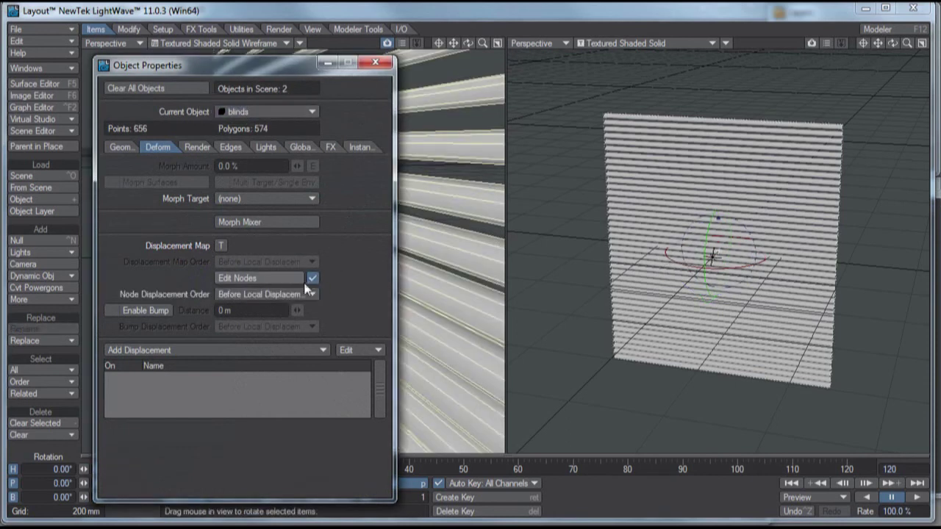
click(375, 62)
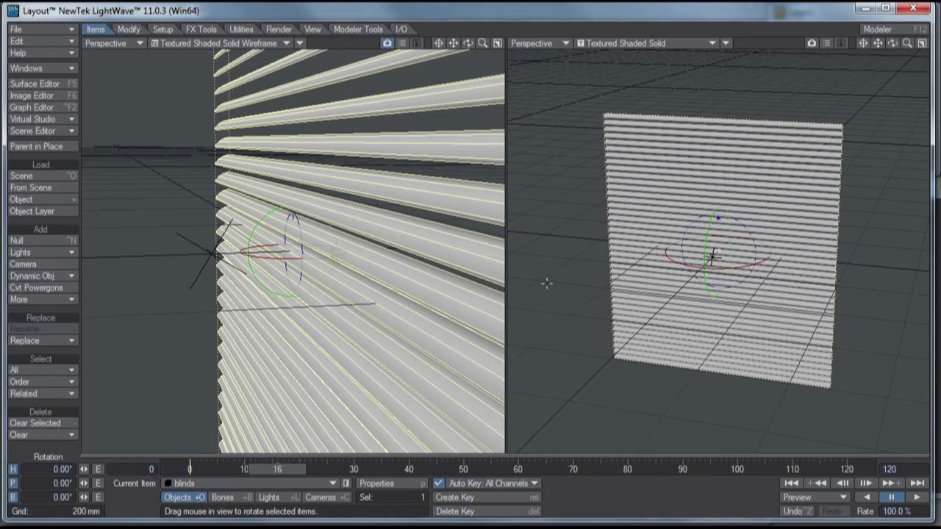
Show the Dope Track, make BlindControlNull the current item, and go to frame 61
click(321, 450)
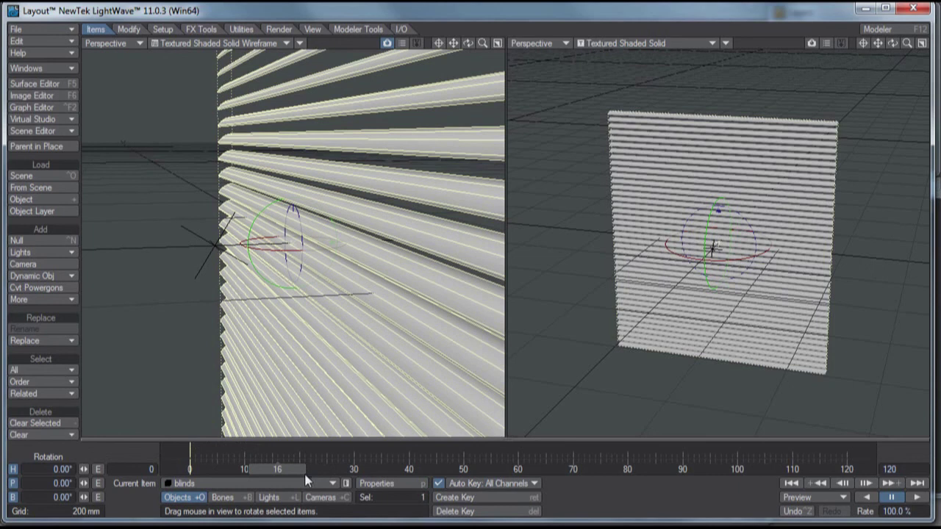
click(312, 484)
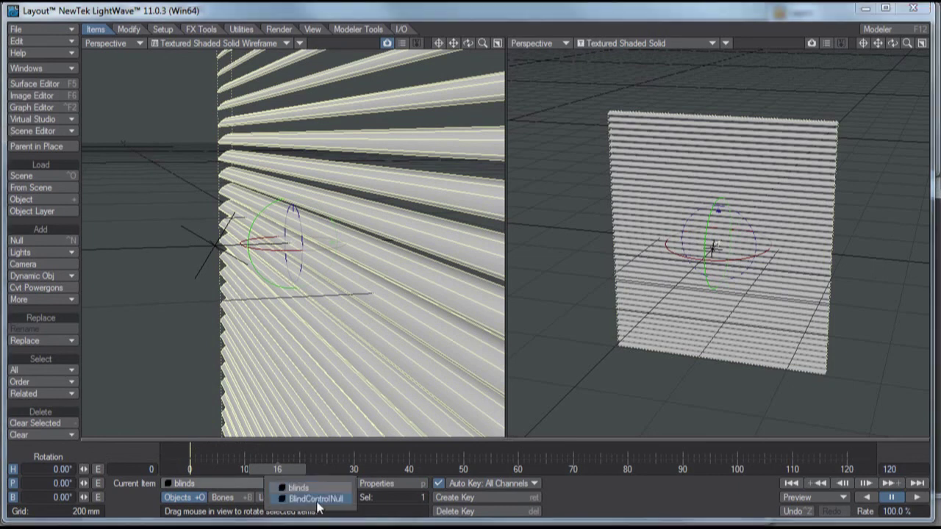
click(316, 500)
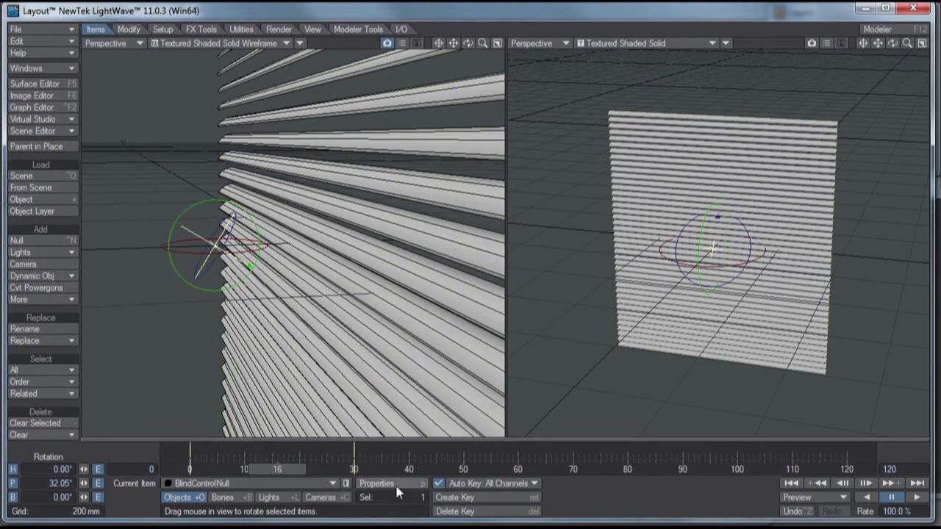
click(525, 466)
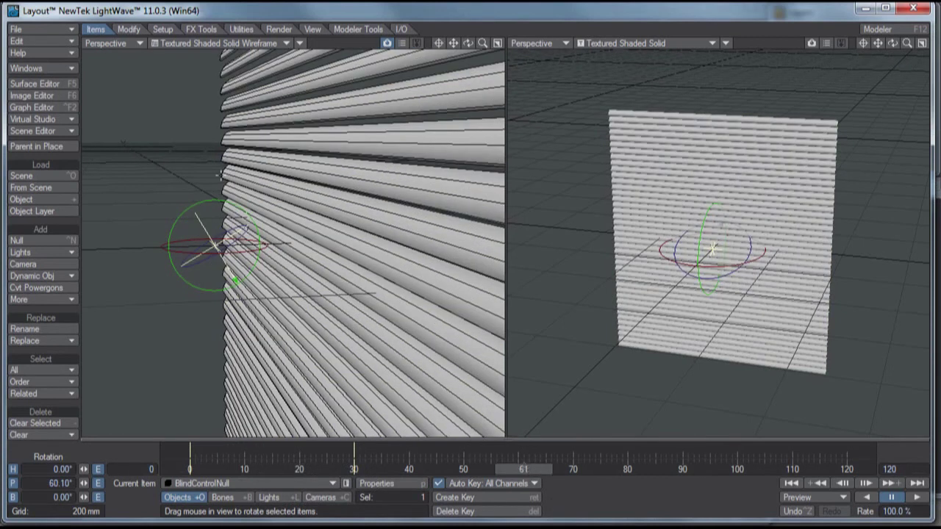
Key the null's pitch at frame 61, scrub to watch the slats, then pitch it to 305.40°
drag(220, 203, 222, 248)
drag(524, 474, 298, 469)
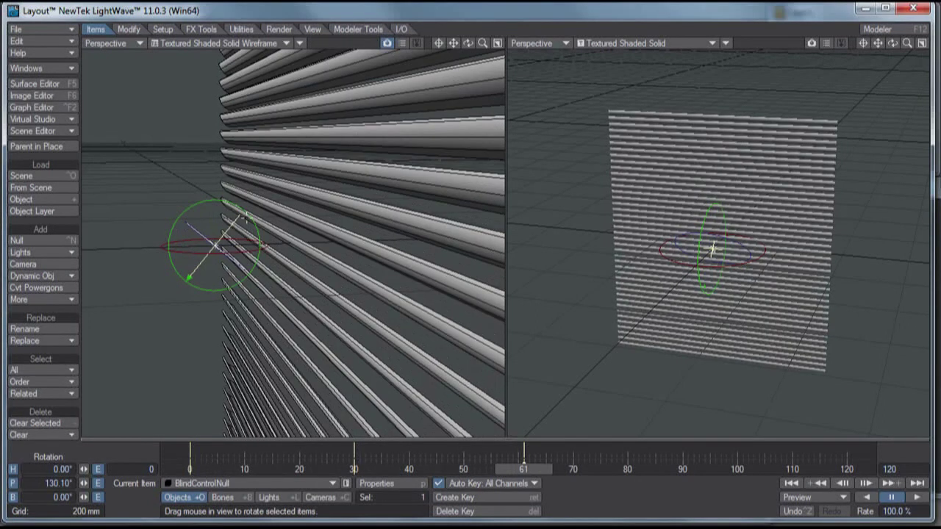
drag(247, 221, 235, 294)
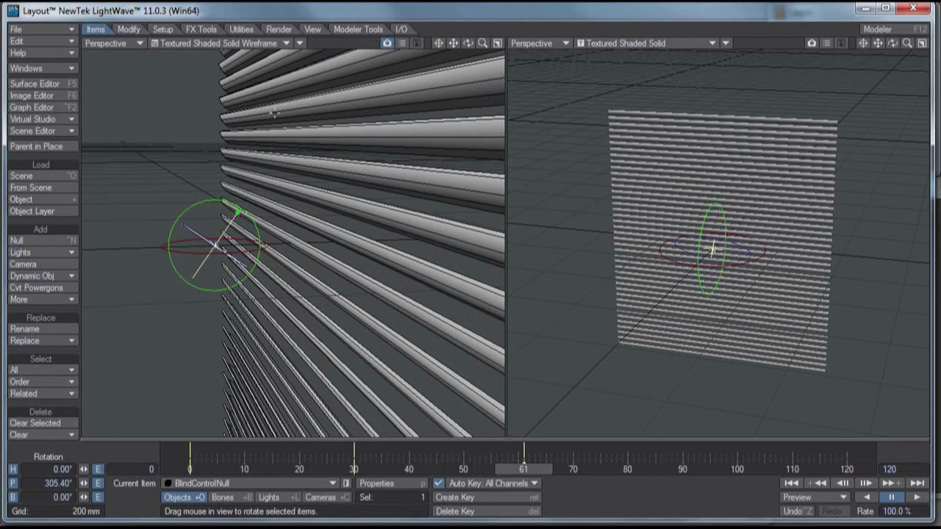